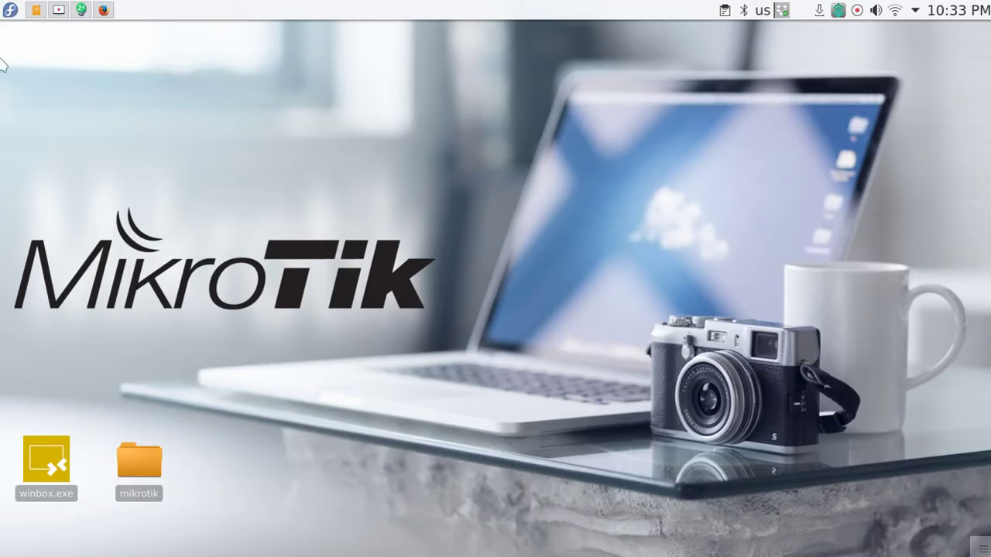
Step: Go to the PuTTY download page through putty.org, examine the Windows binaries and installer on offer, and close the browser
click(104, 10)
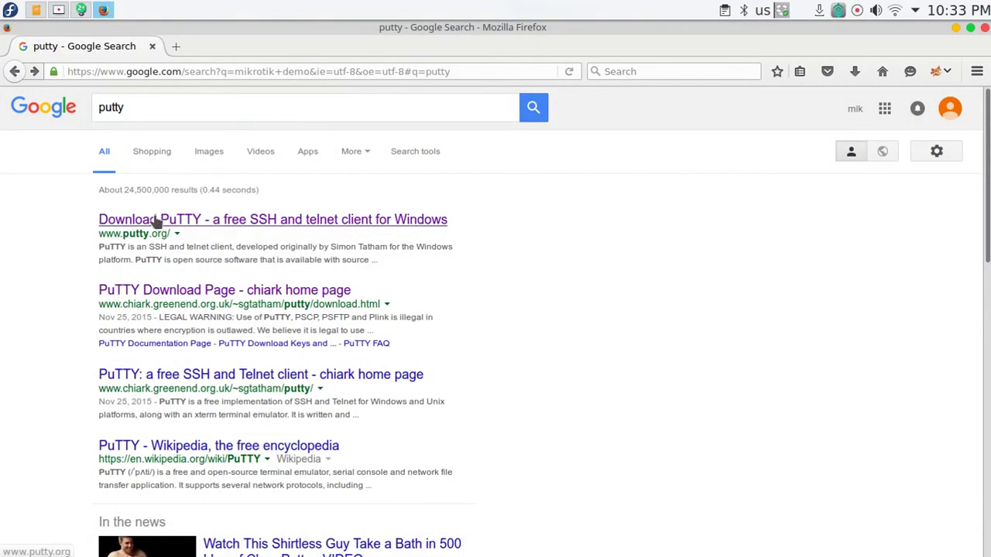
click(236, 222)
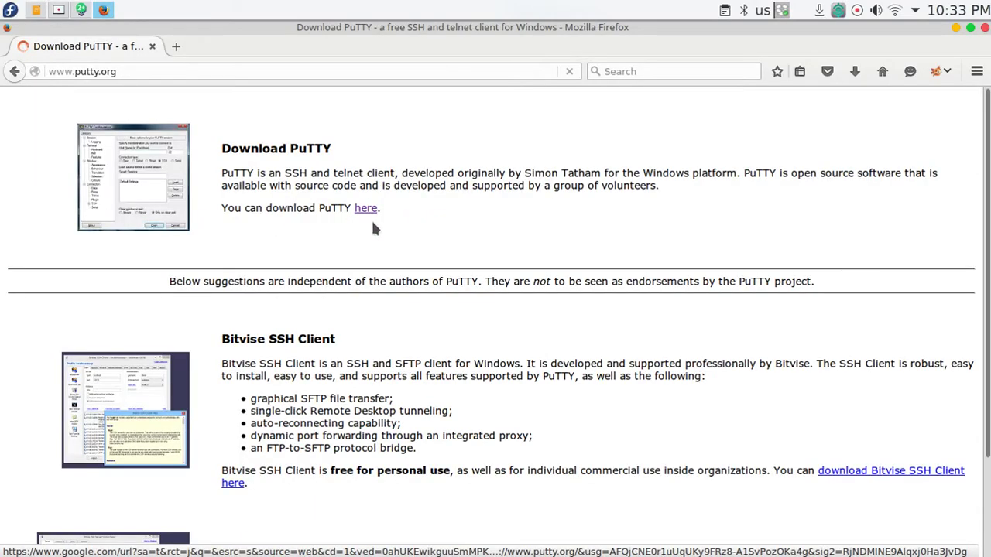
scroll(357, 361, down, 3)
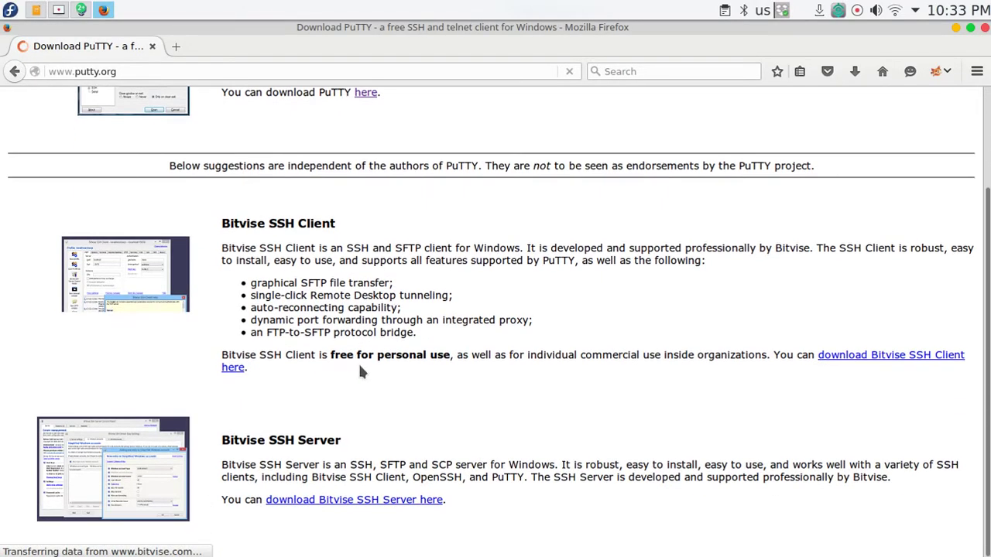
scroll(343, 371, up, 3)
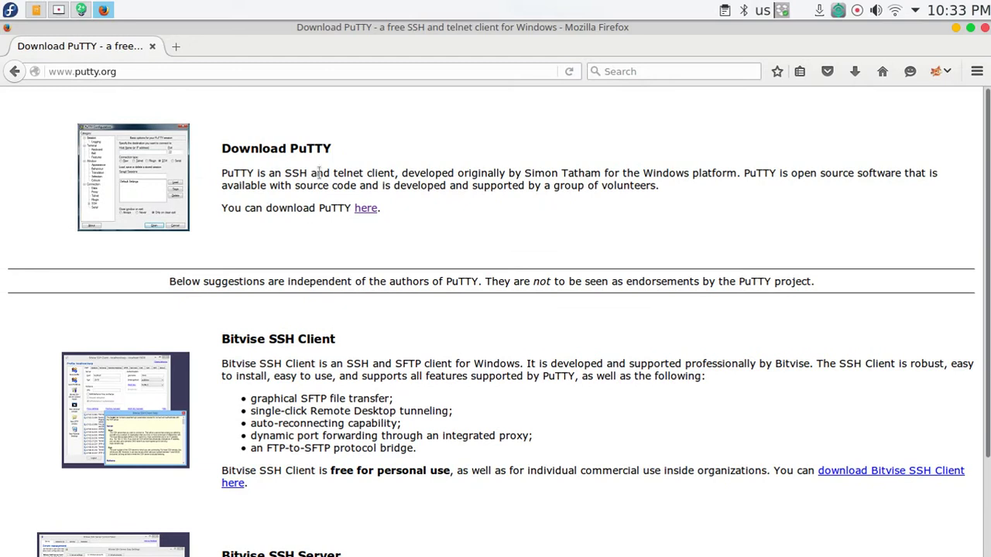
drag(249, 147, 380, 159)
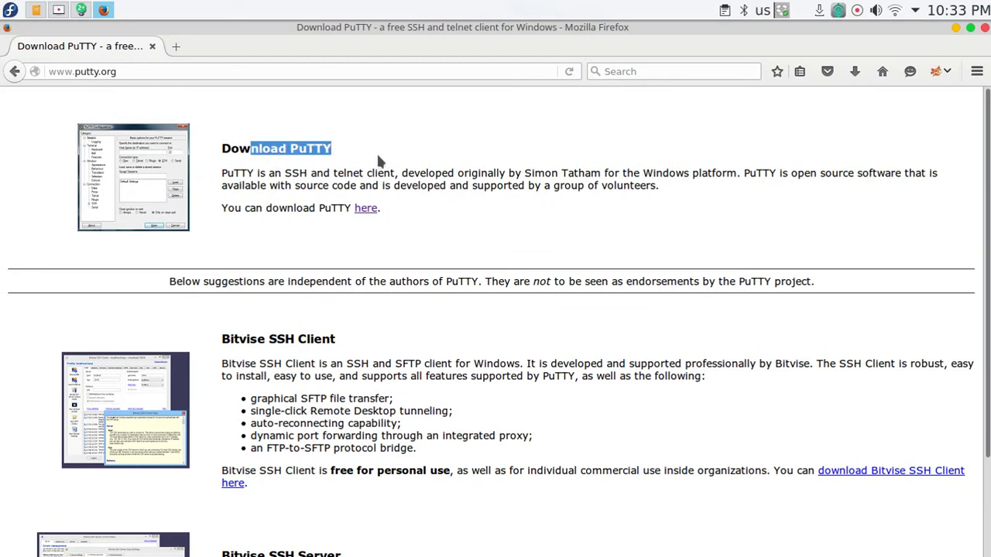
click(364, 209)
scroll(219, 332, down, 5)
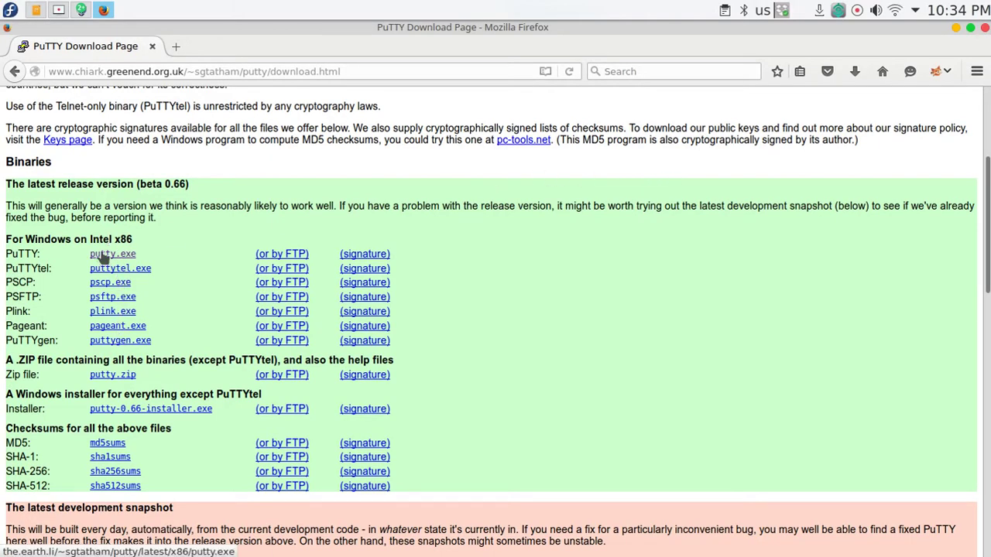
scroll(467, 171, down, 5)
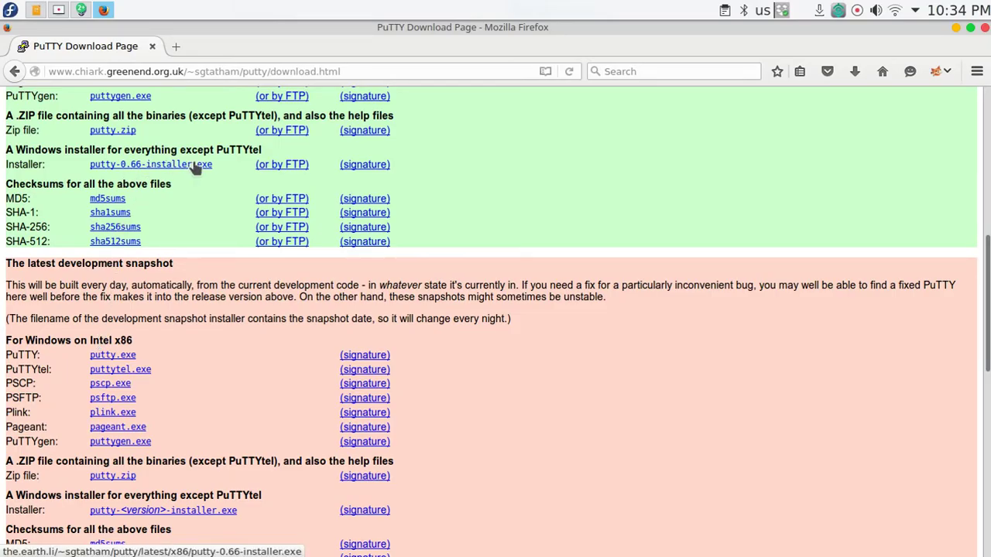
click(152, 46)
Step: Open a terminal and try to connect over SSH to 192.168.88.1 as admin
click(10, 10)
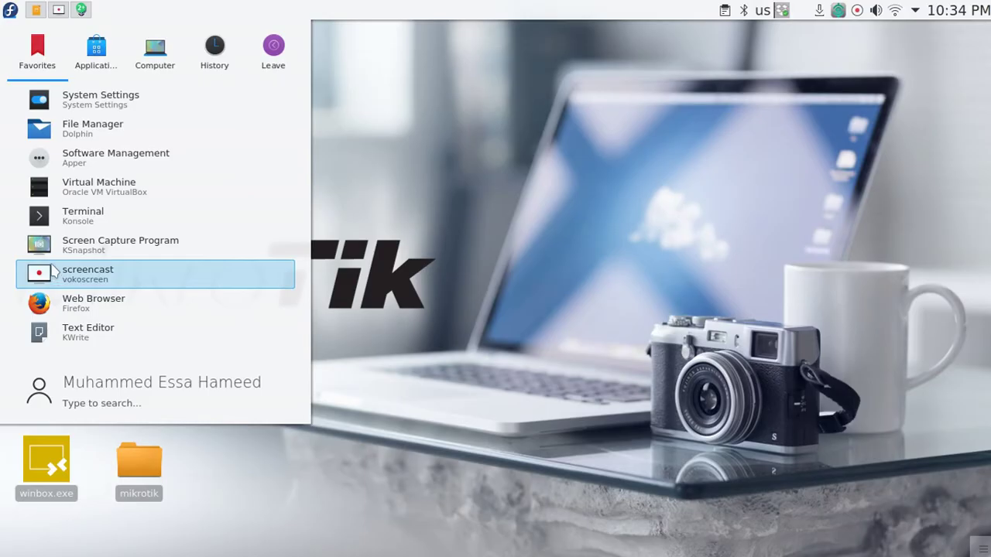
click(81, 215)
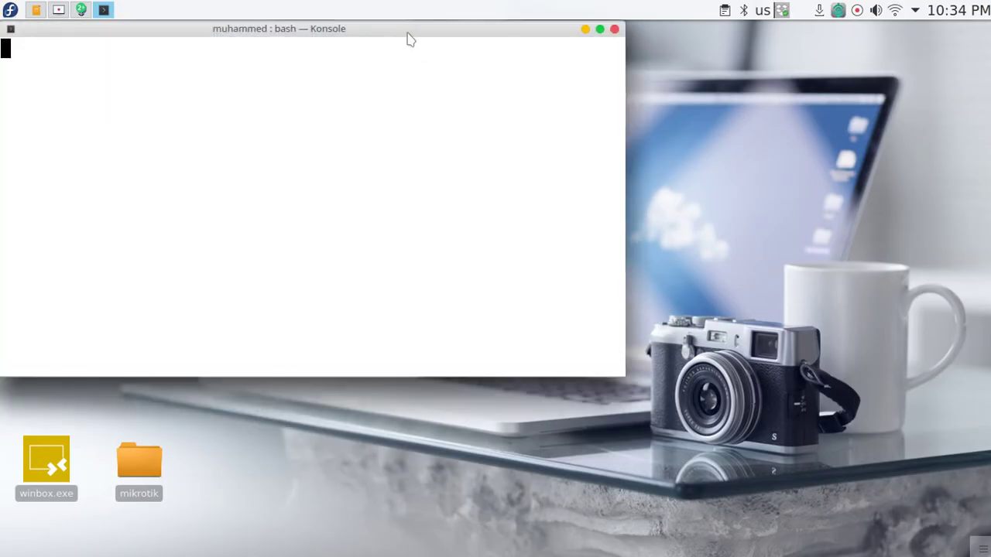
drag(408, 31, 644, 122)
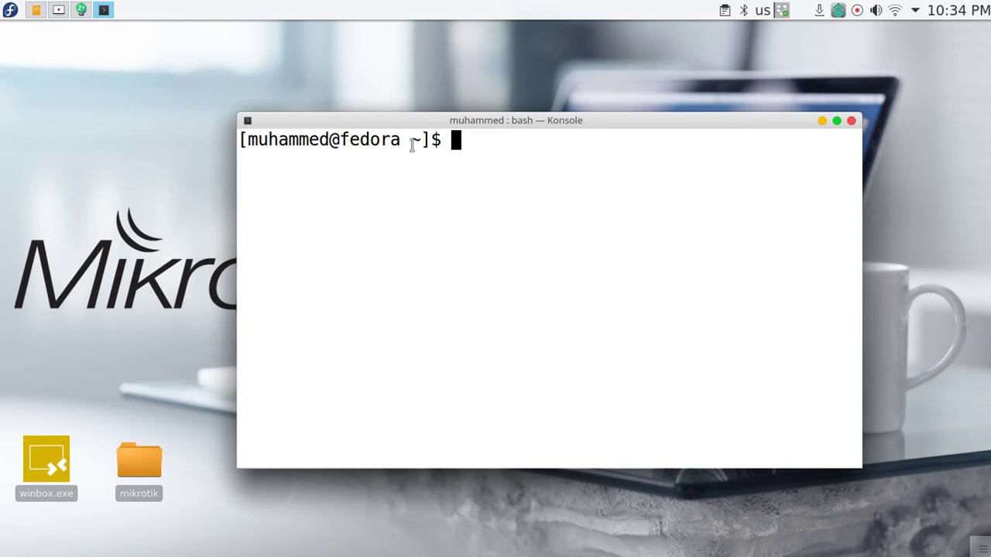
drag(470, 120, 368, 95)
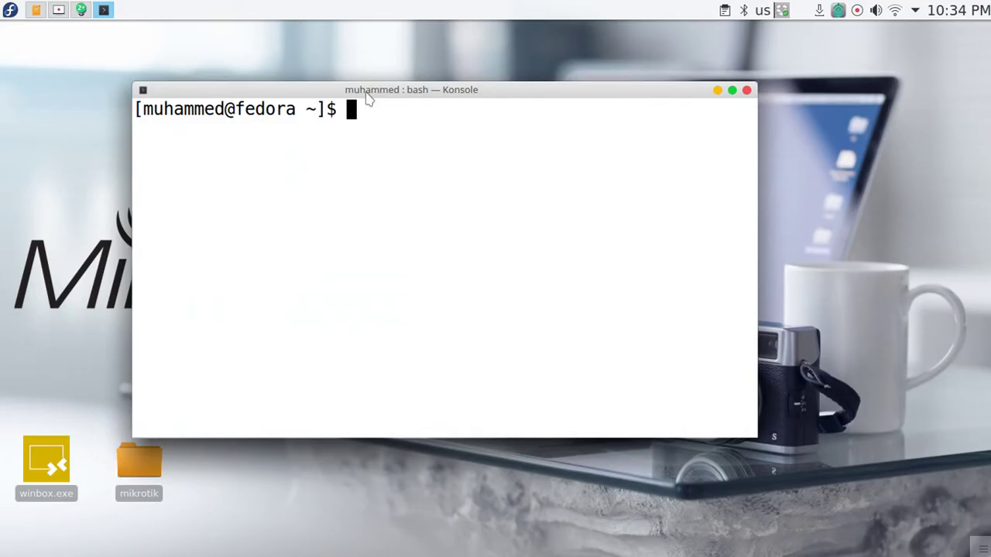
text(ssh admin)
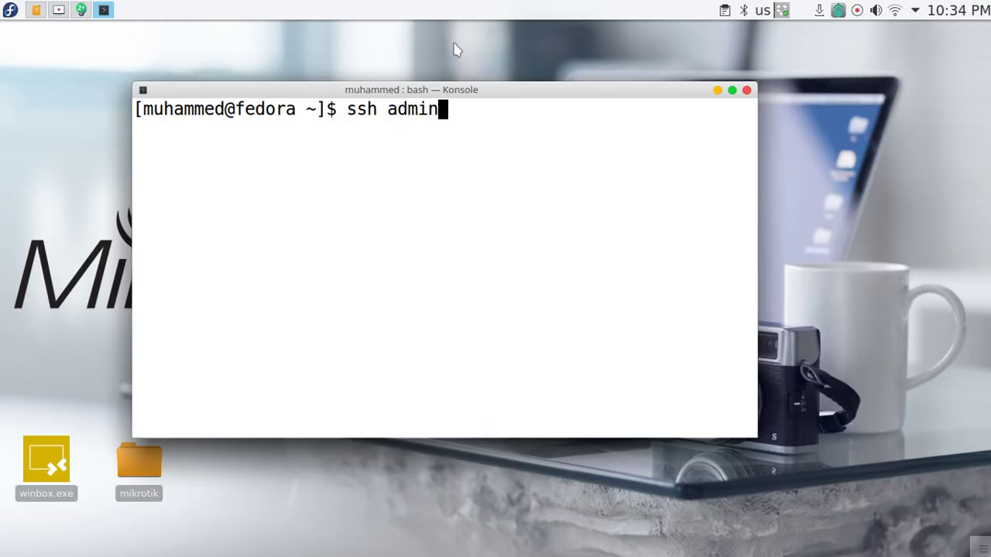
text(@192.168.88)
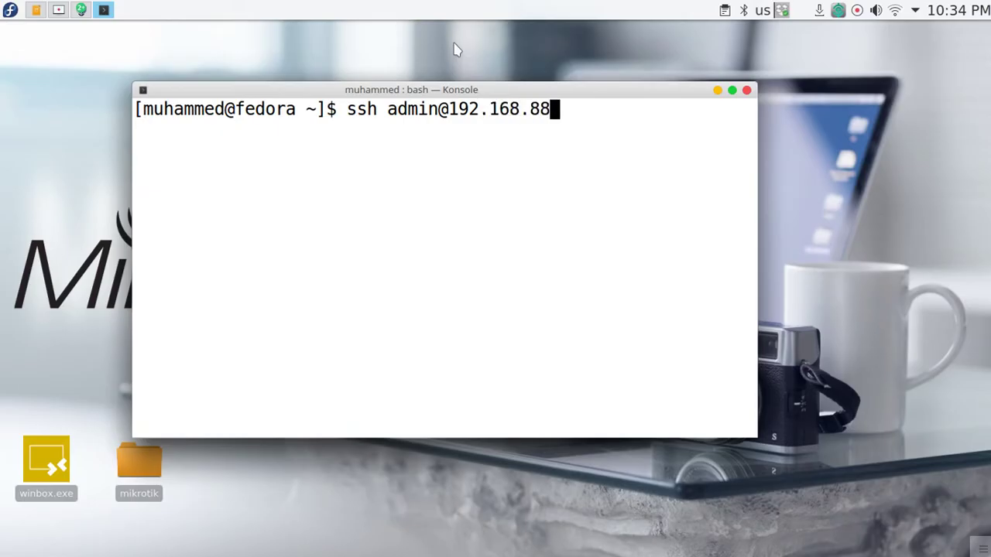
text(.1)
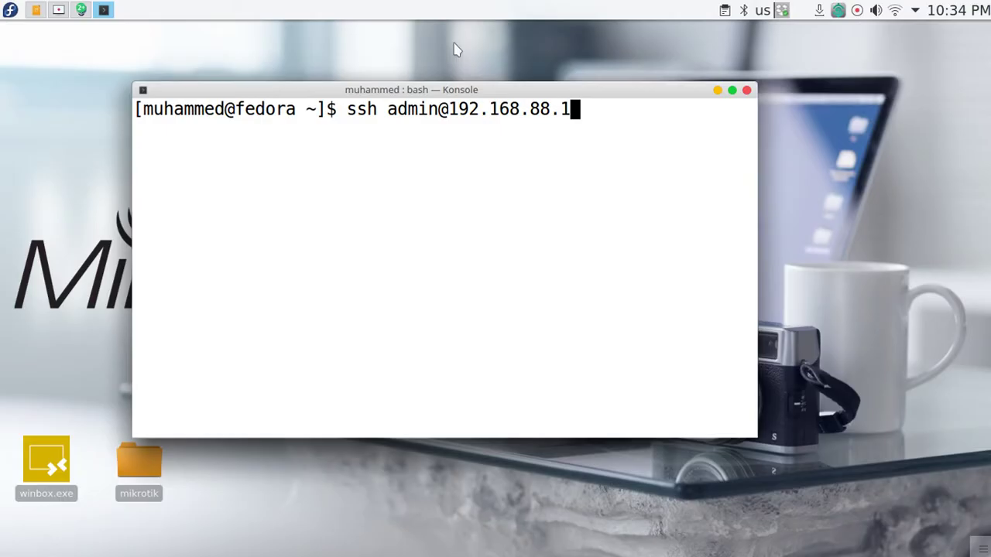
key(Return)
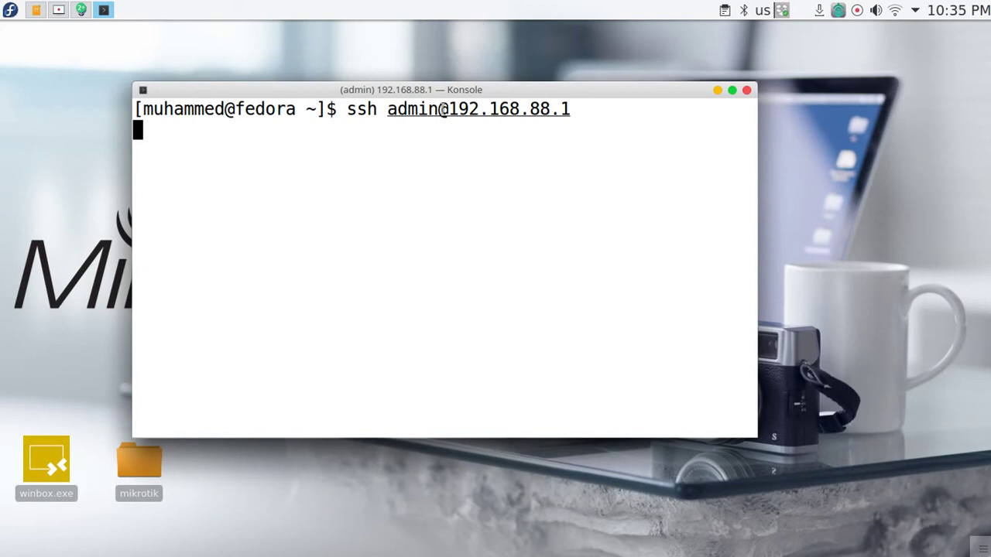
Step: Force the terminal to close by ending the konsole process in GNOME System Monitor, and close the monitor
click(746, 90)
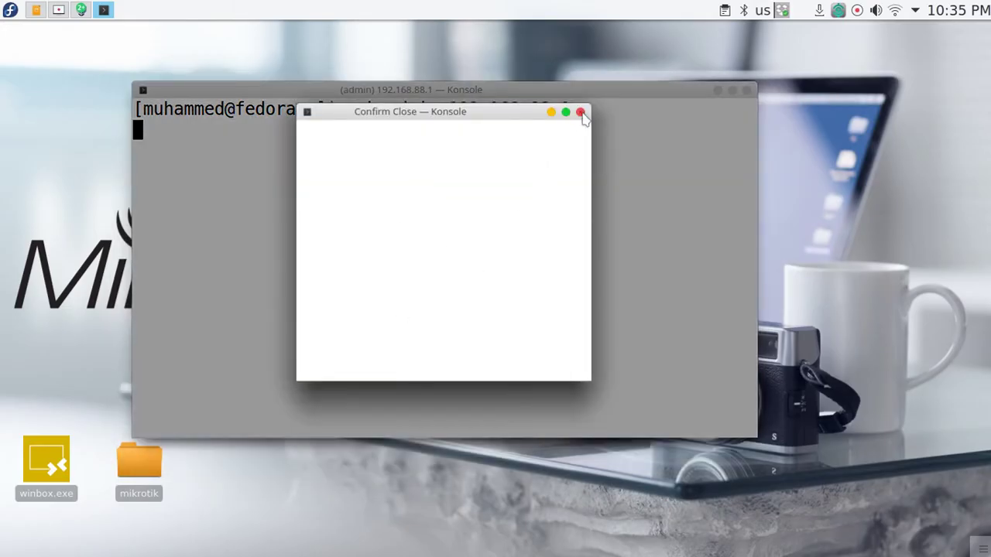
click(6, 13)
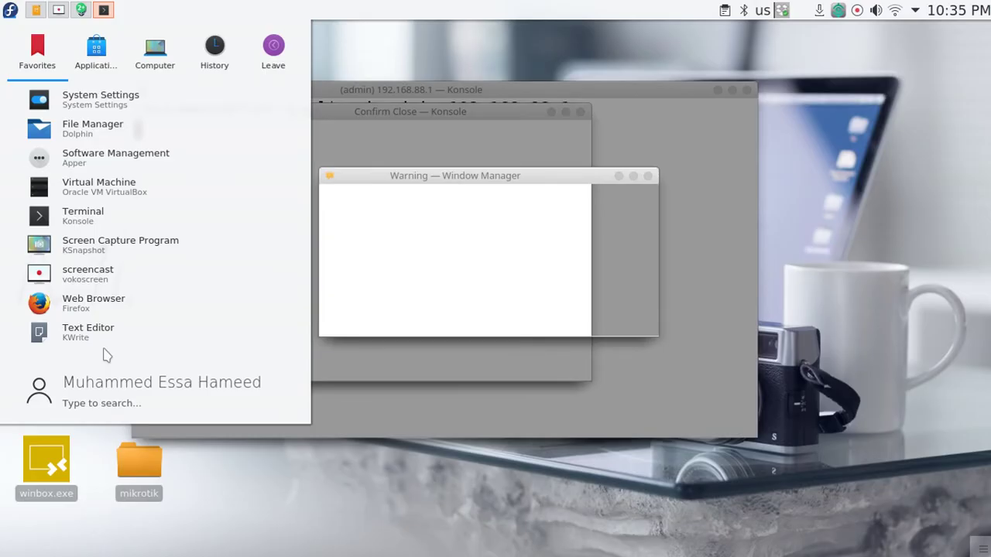
text(mon)
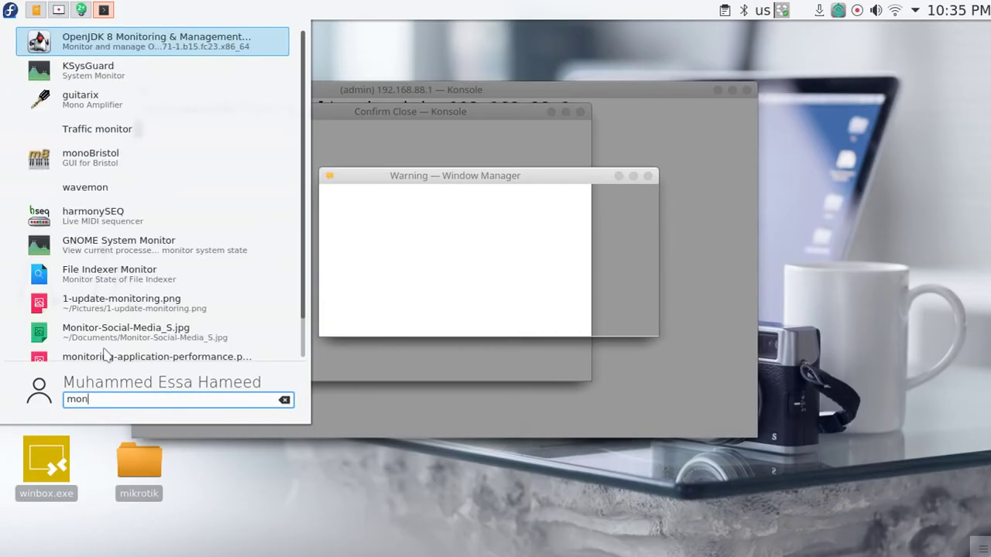
click(90, 244)
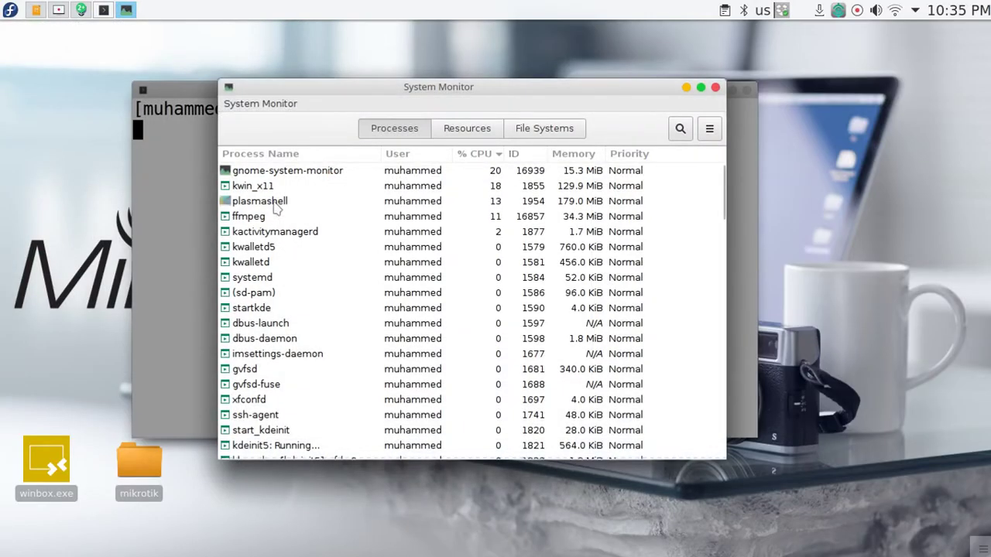
scroll(276, 207, down, 20)
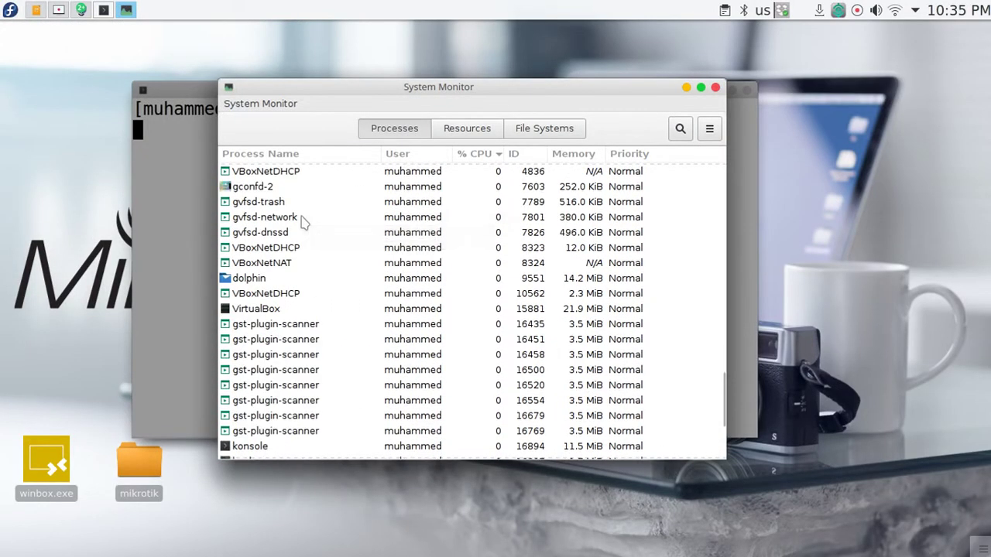
click(250, 301)
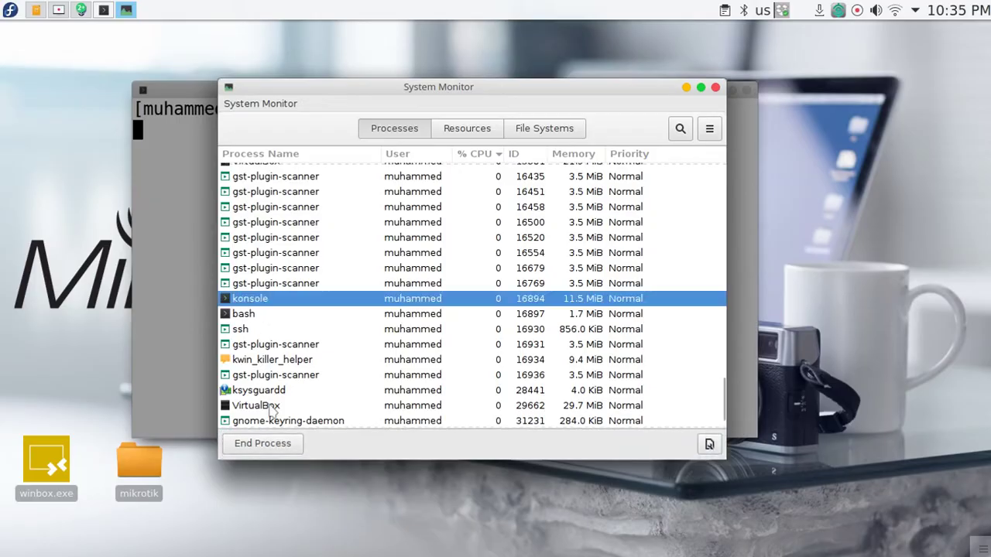
click(262, 443)
click(554, 333)
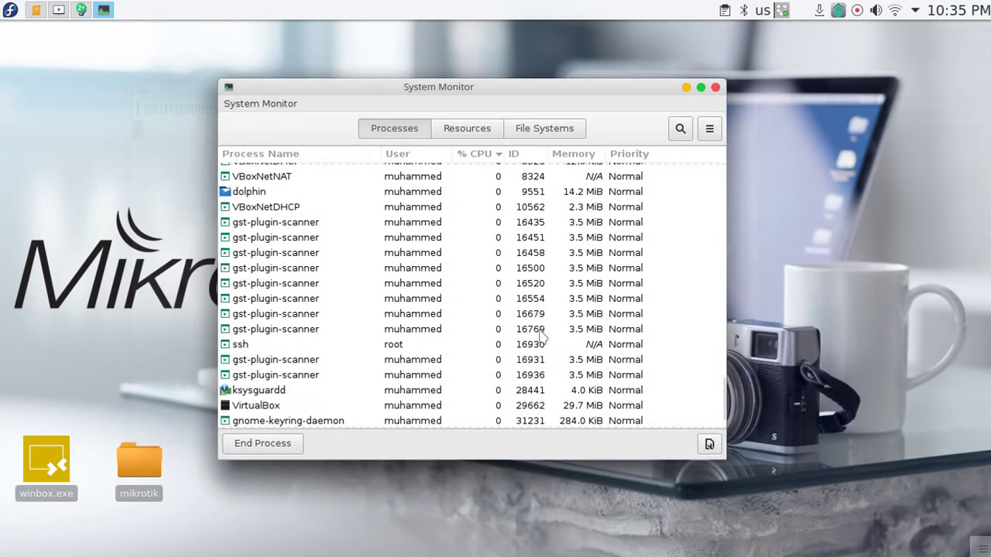
click(715, 87)
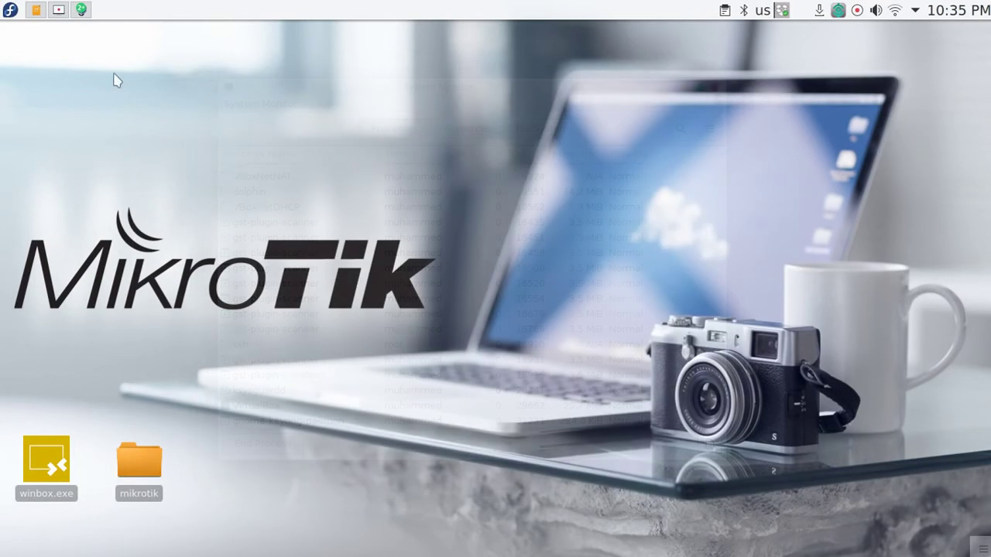
Step: Switch to the win8 virtual machine and try to load 192.168.88.1 in Chrome
click(81, 10)
drag(452, 49, 510, 53)
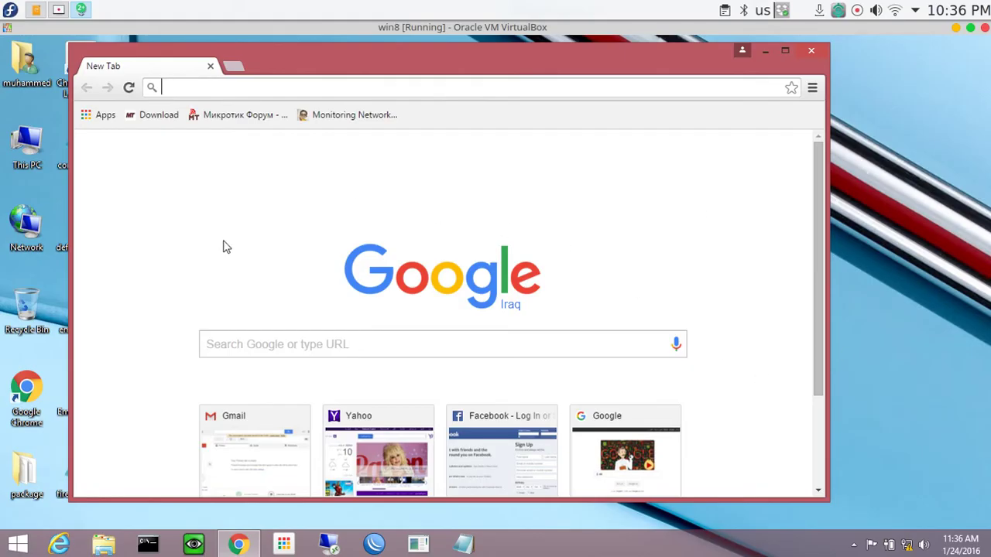
click(300, 89)
text(192.16)
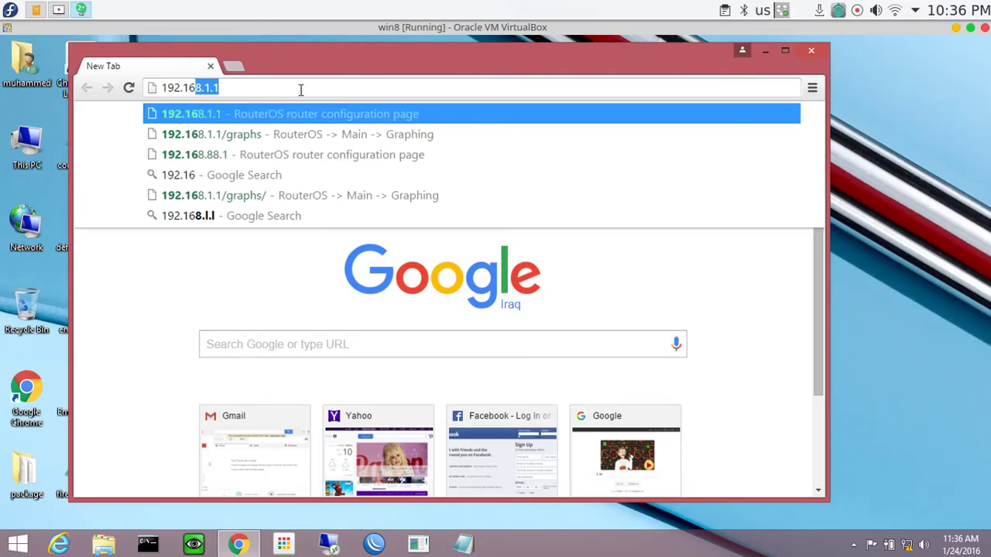
text(8.88.1)
key(Return)
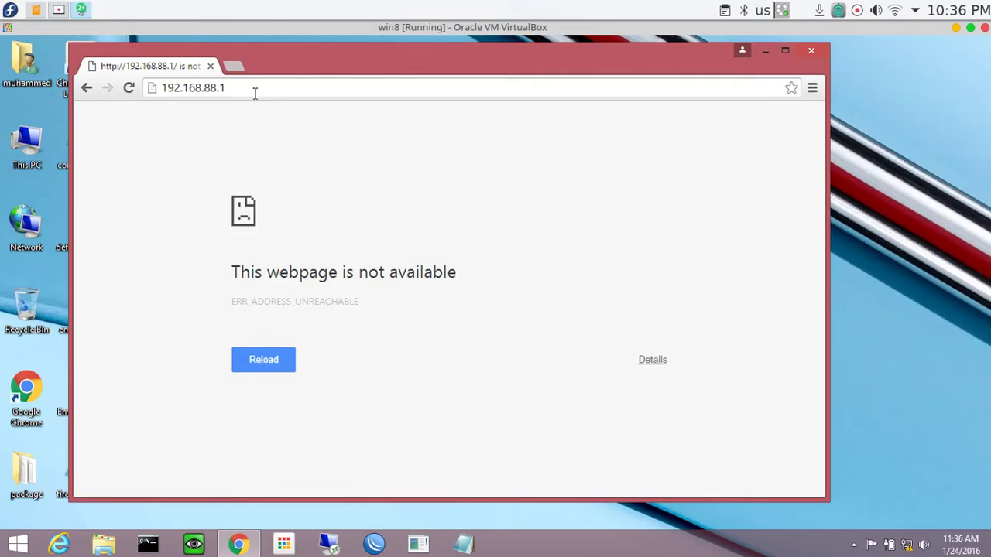
Step: Open the properties of the Ethernet adapter through the Network and Sharing Center's adapter settings
click(906, 546)
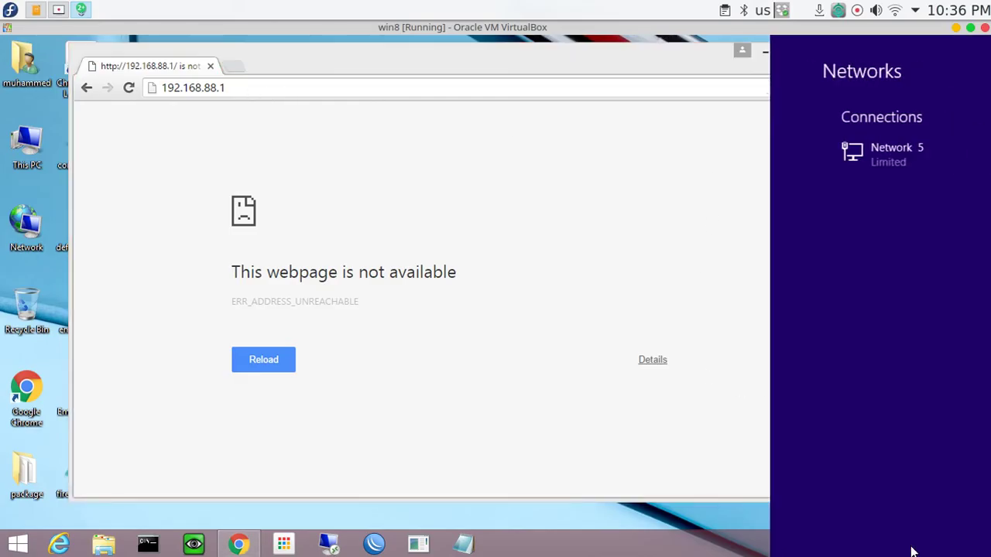
click(659, 425)
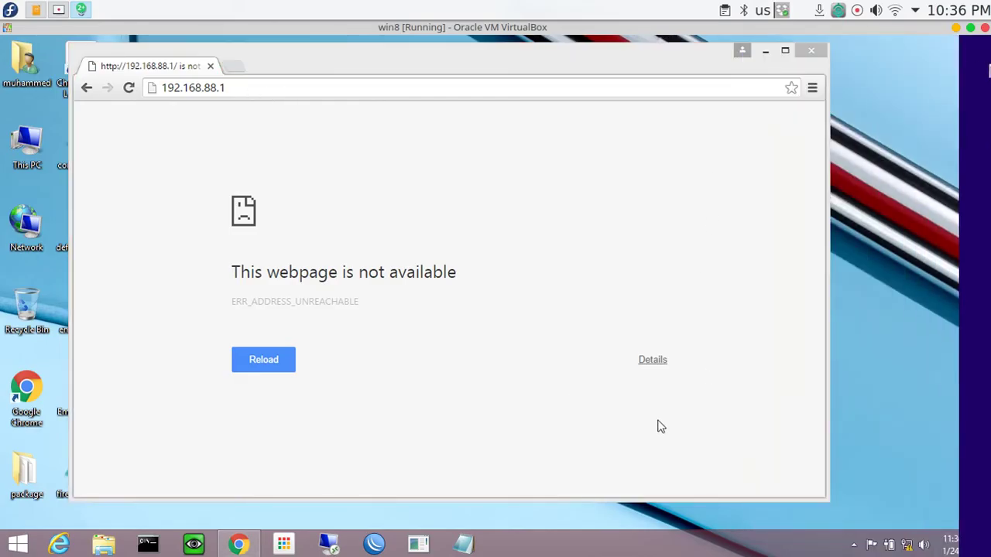
right_click(910, 543)
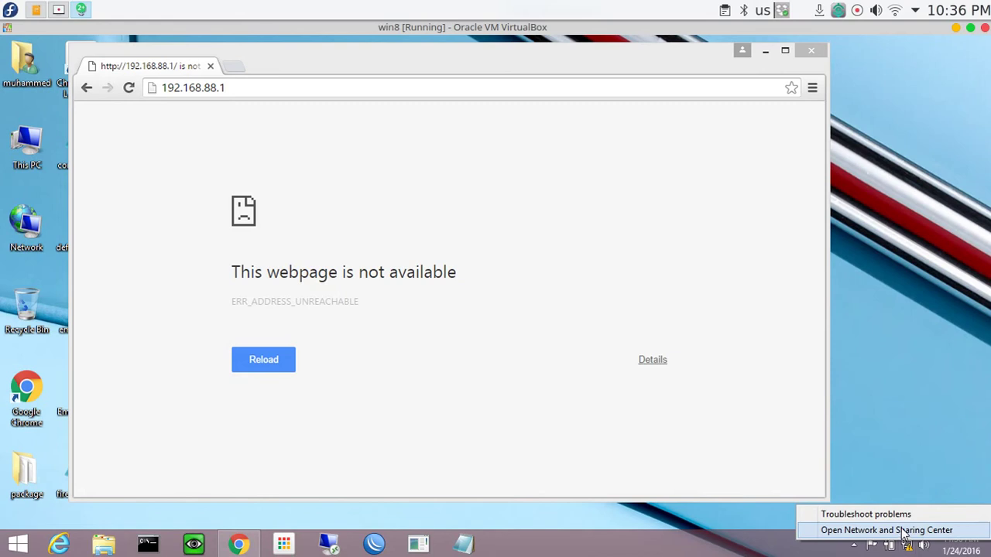
click(902, 531)
click(273, 163)
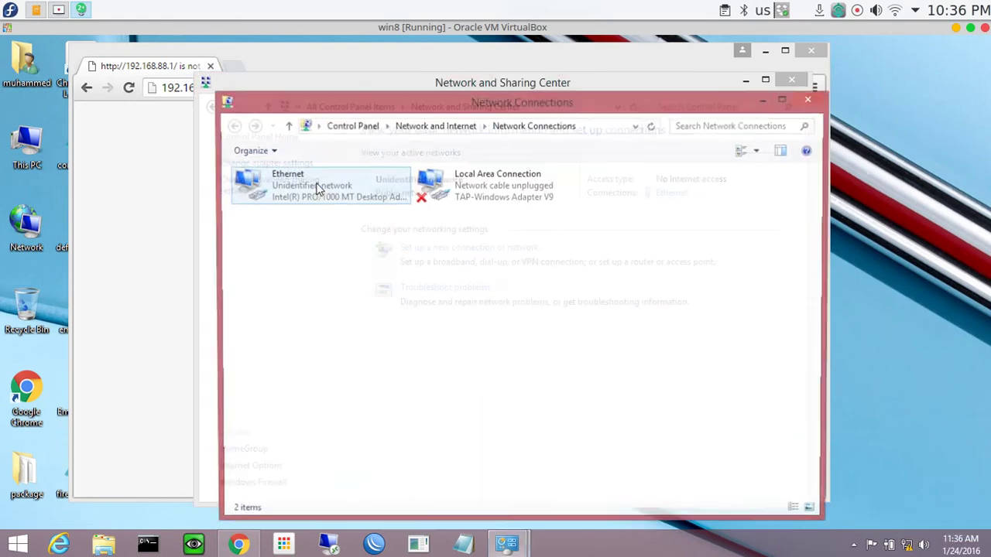
right_click(298, 189)
click(311, 327)
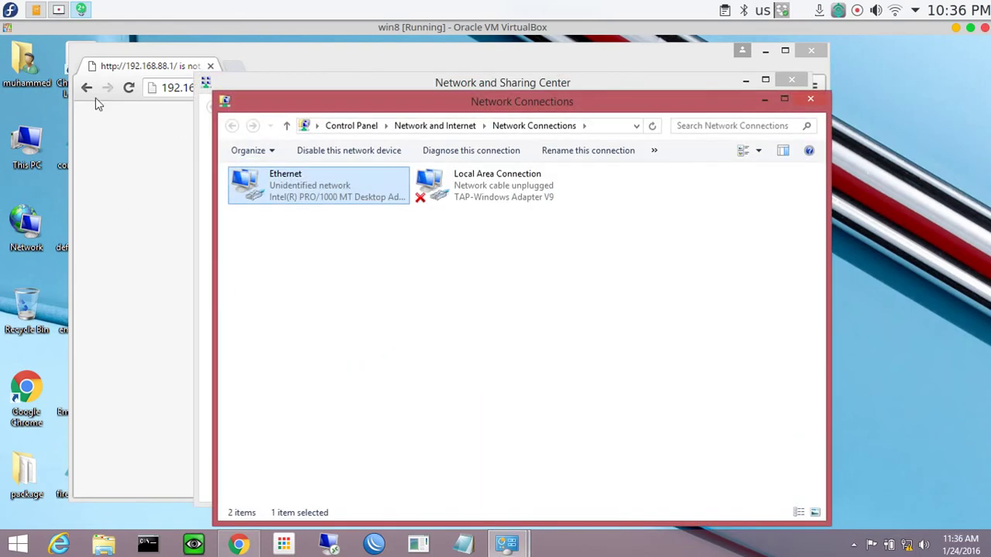
Step: Give the adapter's TCP/IPv4 settings the static IP address 192.168.88.88, subnet mask 255.255.255.0 and default gateway 192.168.88.1
scroll(349, 345, down, 1)
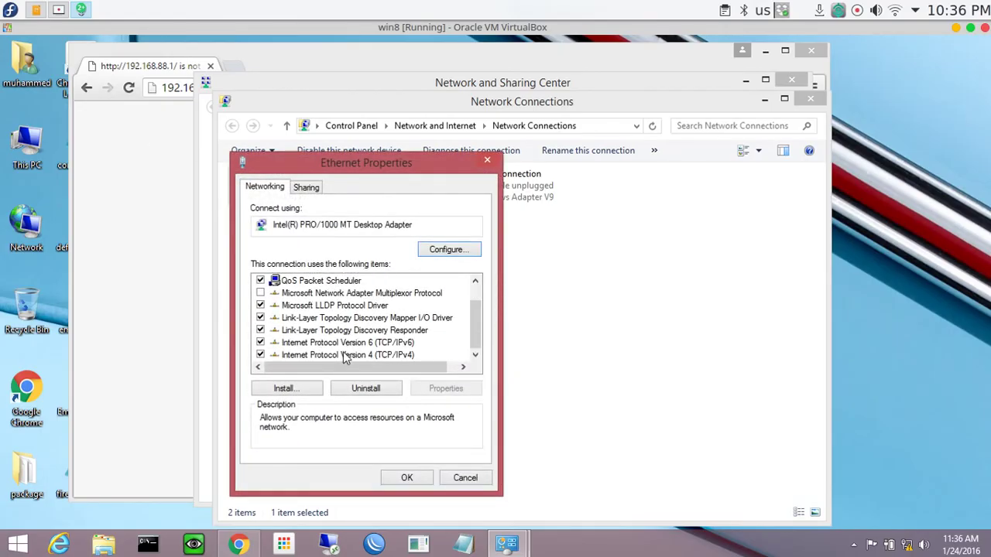
double_click(346, 354)
click(340, 308)
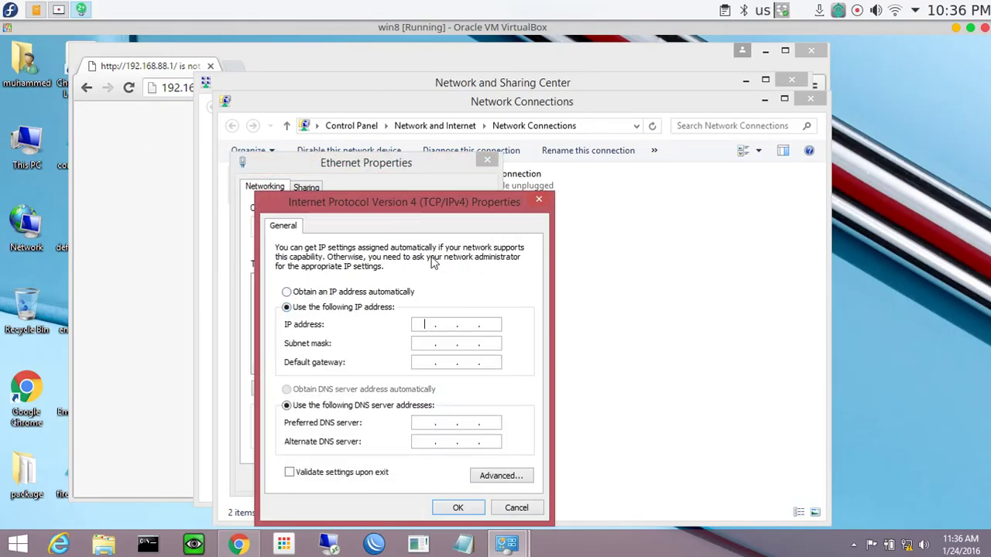
text(192 . 168 . 88 . 88)
key(Tab)
key(Tab)
text(192 . 168 . 88 . 1)
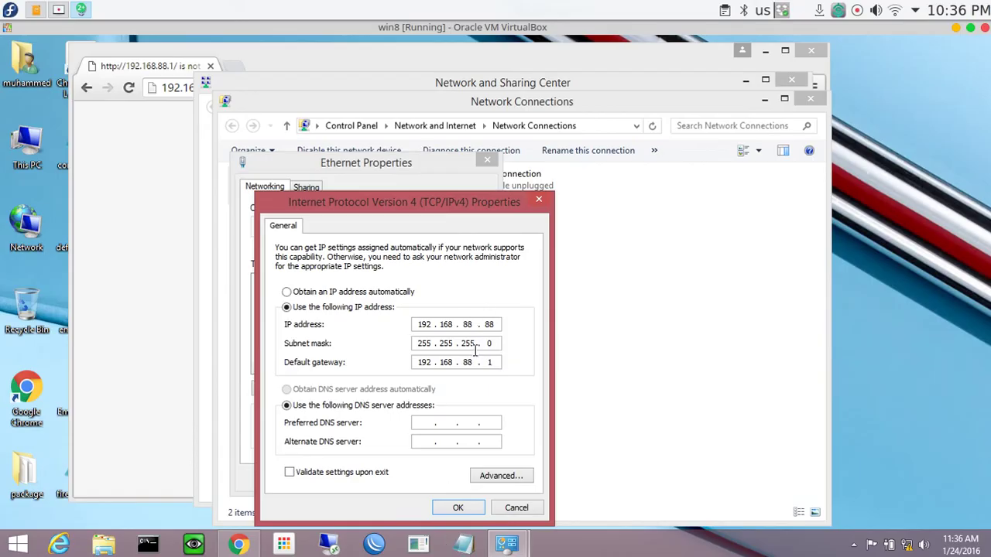
click(455, 507)
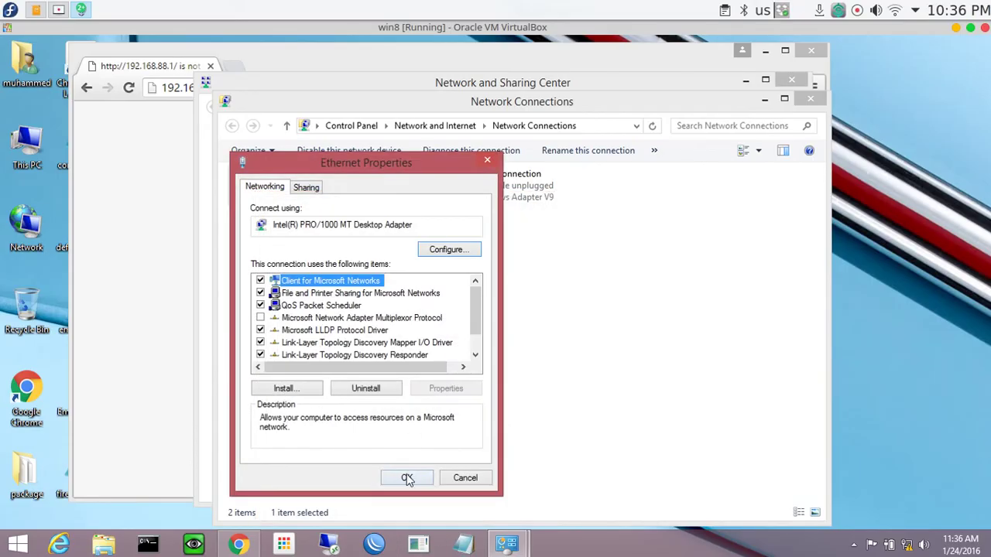
Step: Confirm the Ethernet adapter's properties and close both the Network Connections and Network and Sharing Center windows
click(407, 479)
click(795, 99)
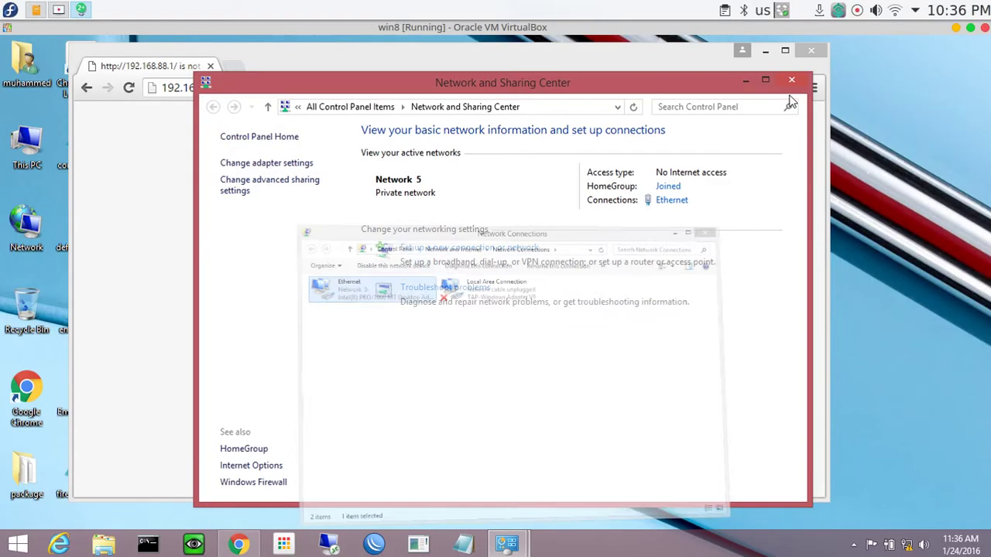
click(791, 81)
Step: Reload 192.168.88.1 in Chrome to open the router's WebFig page, and maximize the browser window
click(246, 87)
click(129, 88)
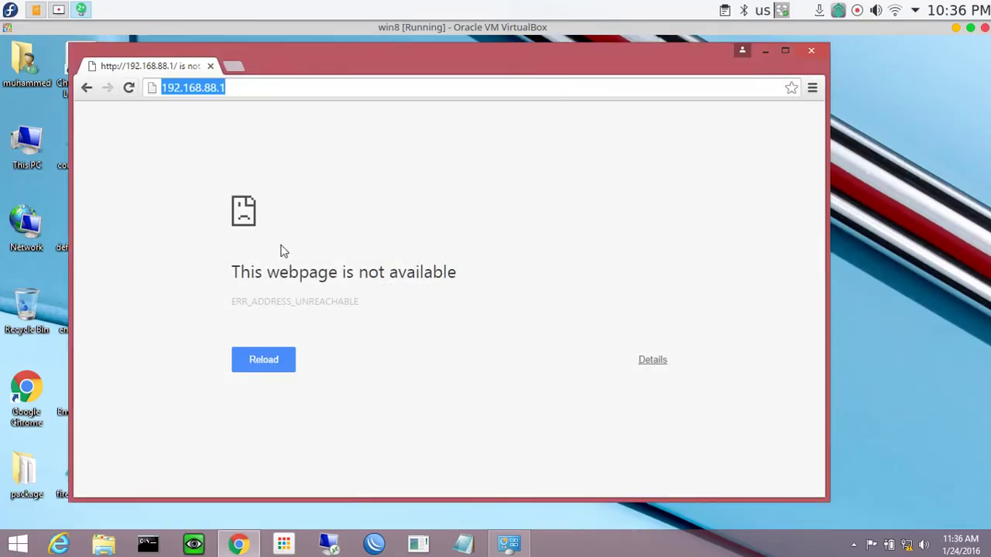
click(129, 87)
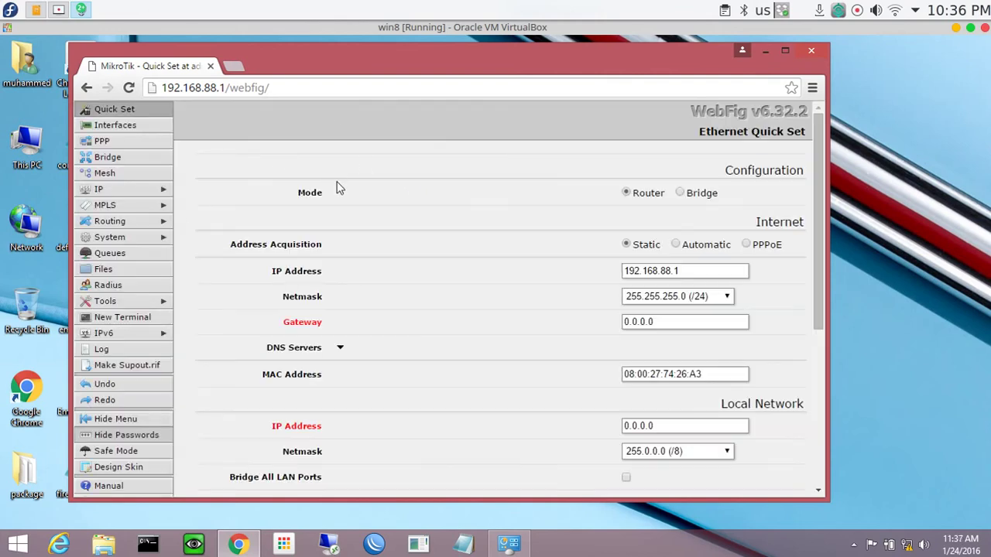
double_click(380, 56)
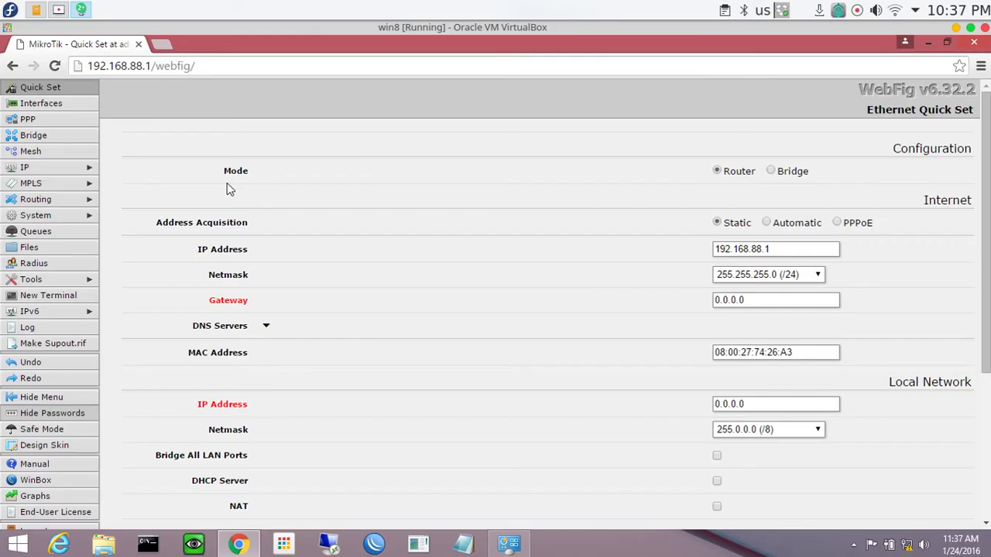
Step: Preview the Quick Set fields for Bridge mode, and return the mode to Router
click(739, 175)
click(793, 173)
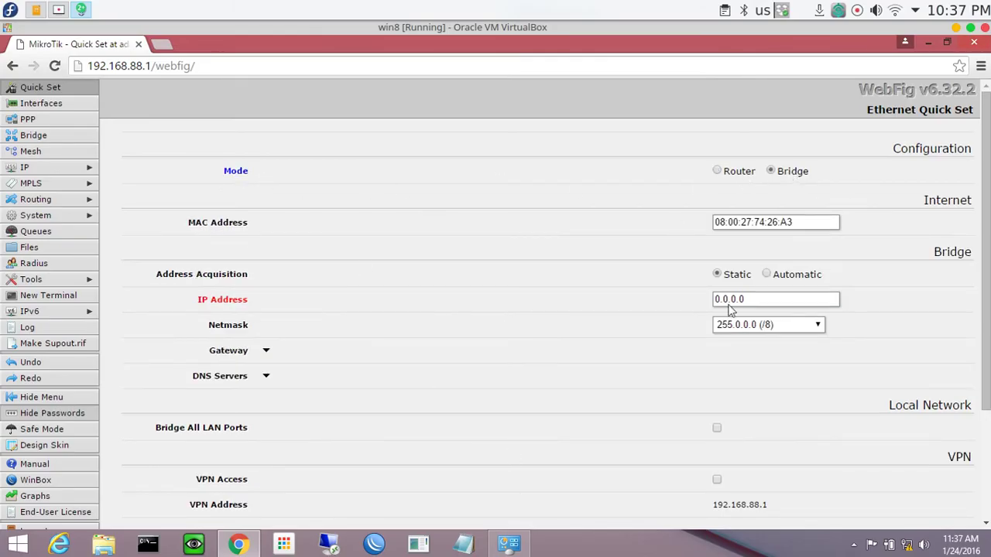
click(718, 172)
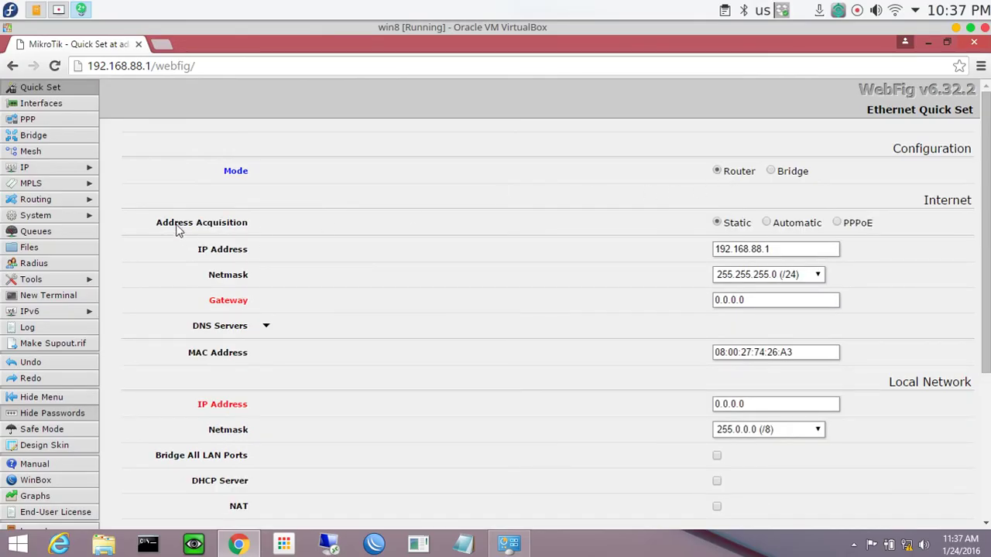
Step: Examine the Internet section's address acquisition, IP address, netmask choices and DNS server entry, and the Local Network section
drag(157, 223, 257, 222)
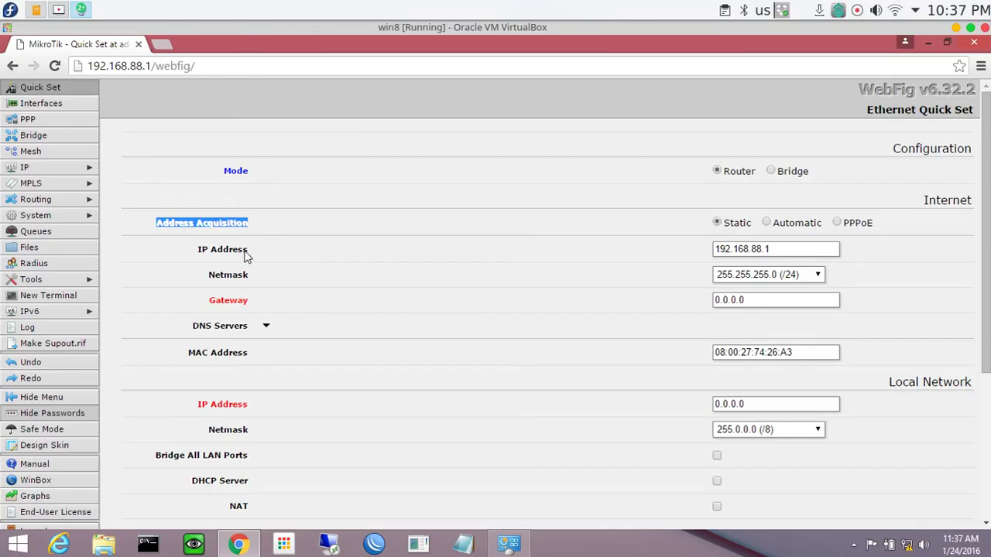
drag(786, 247, 550, 250)
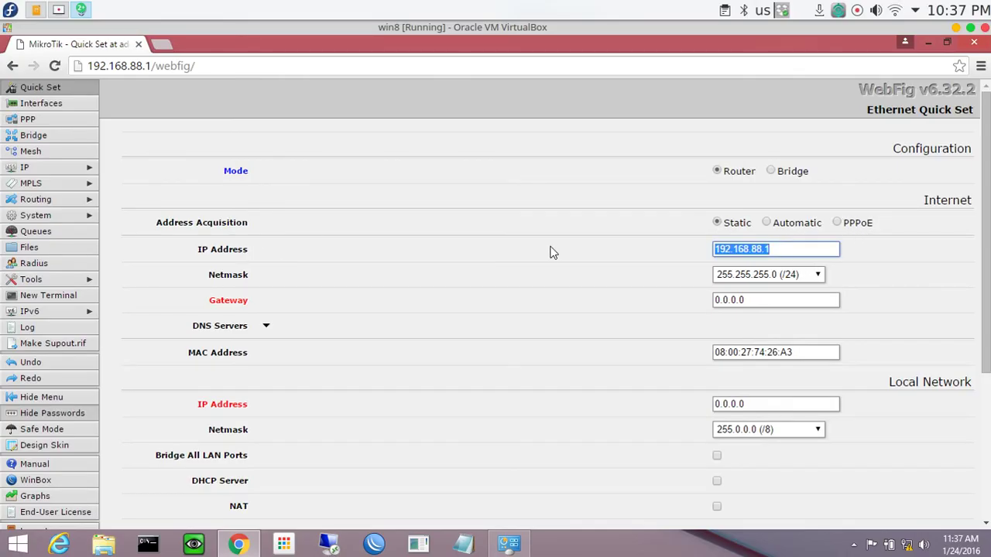
click(755, 277)
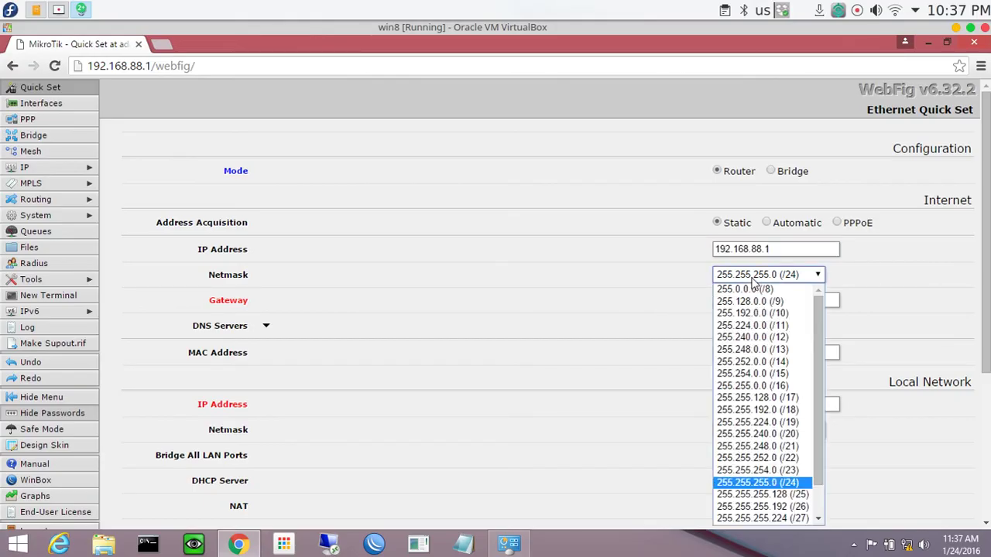
click(252, 308)
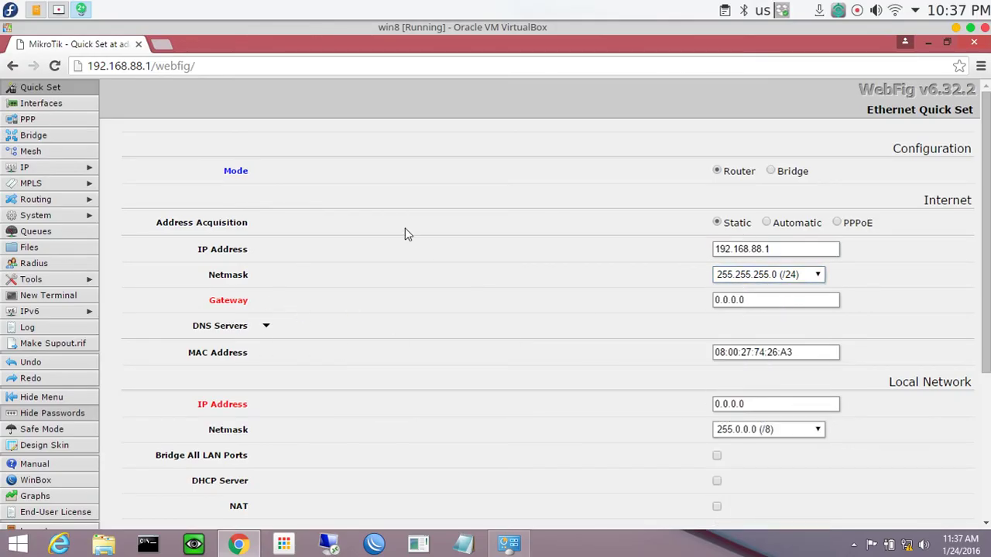
scroll(404, 229, down, 3)
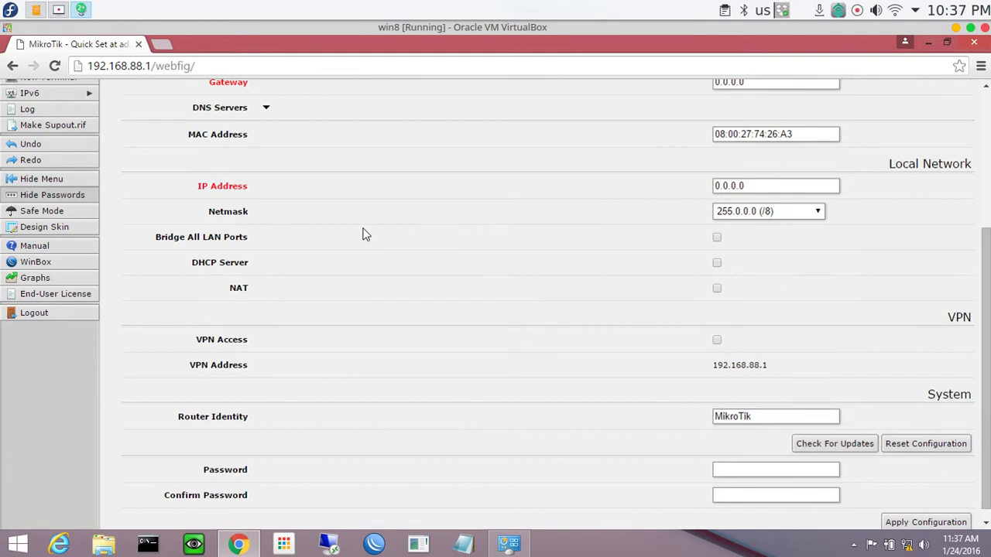
click(266, 109)
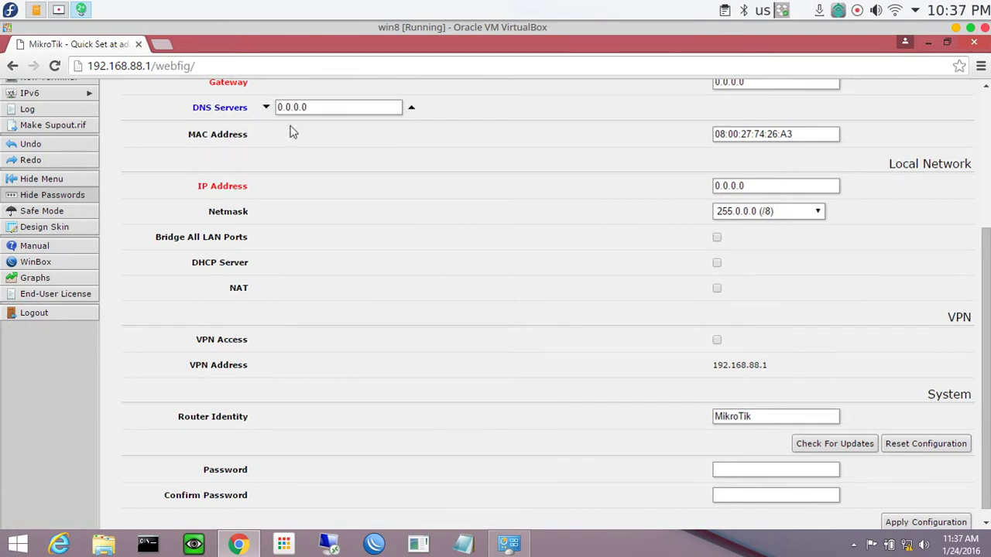
click(412, 108)
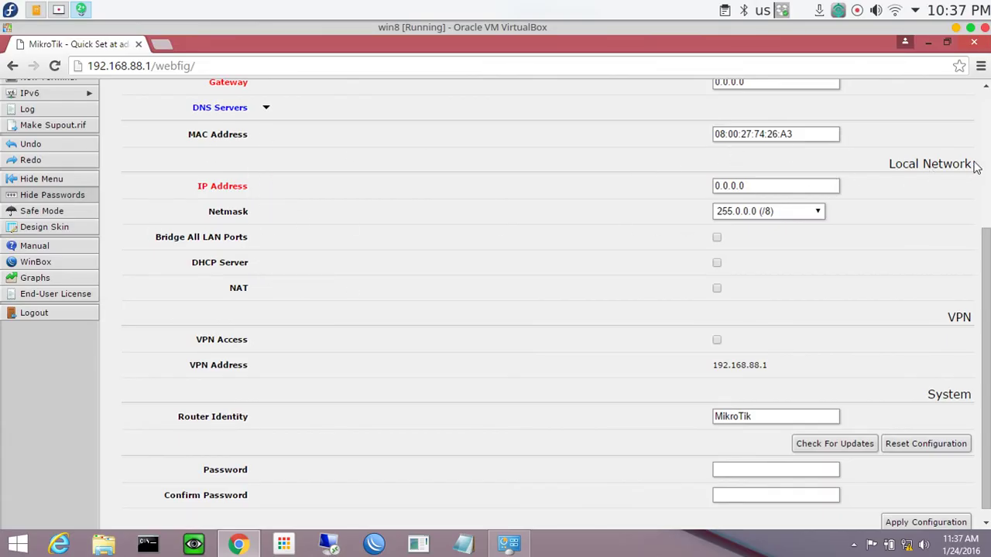
drag(961, 164, 833, 167)
scroll(496, 201, up, 3)
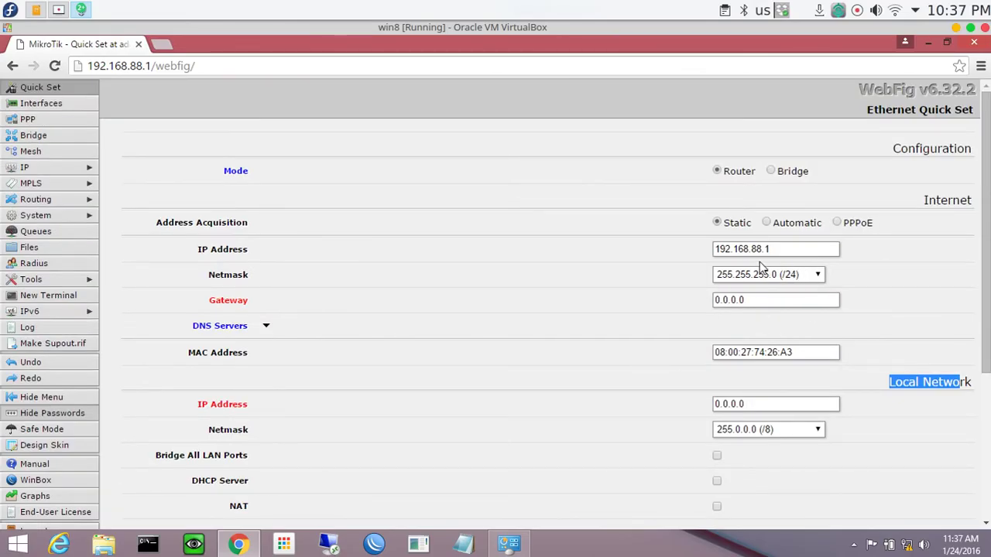
Step: Set address acquisition to Automatic and try to renew the address, but decline to apply the pending changes
click(780, 225)
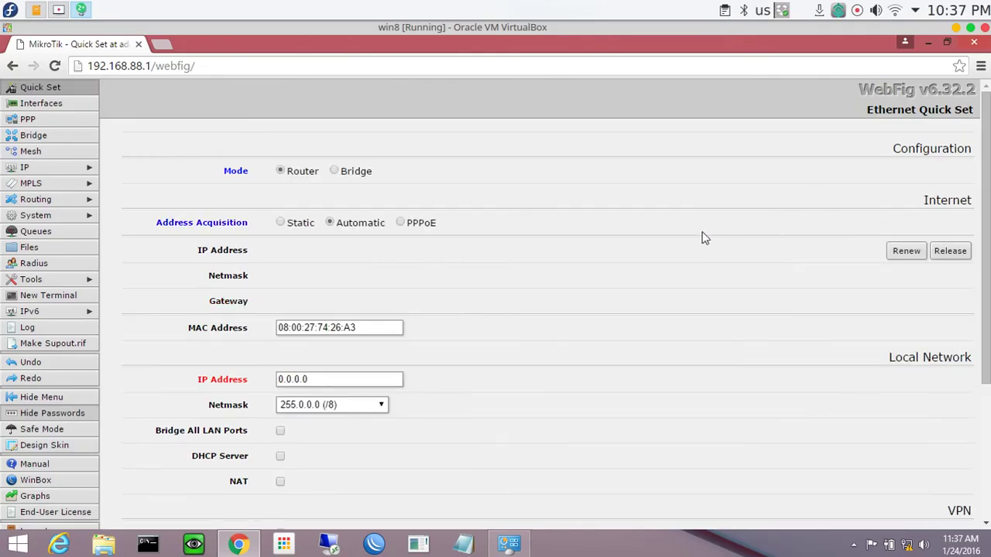
click(897, 252)
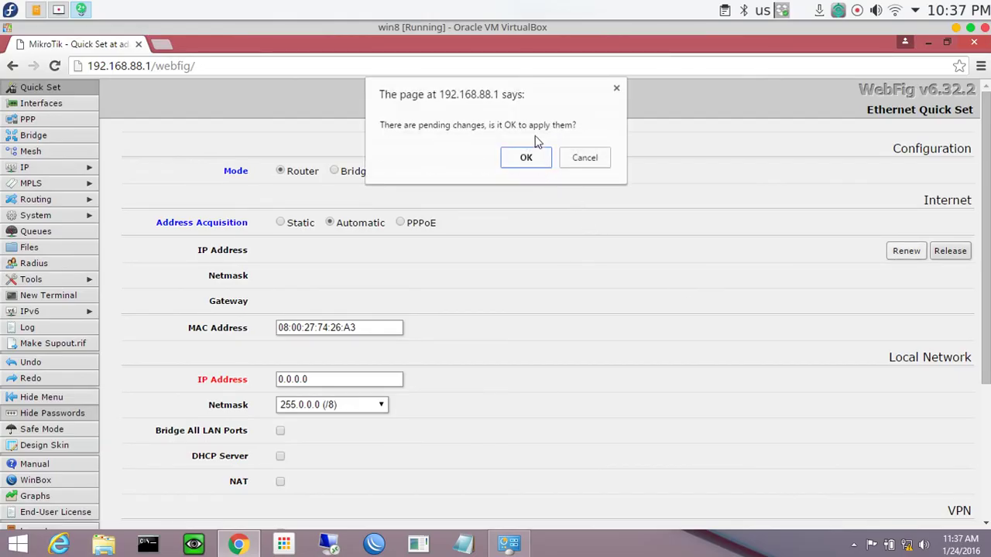
click(586, 158)
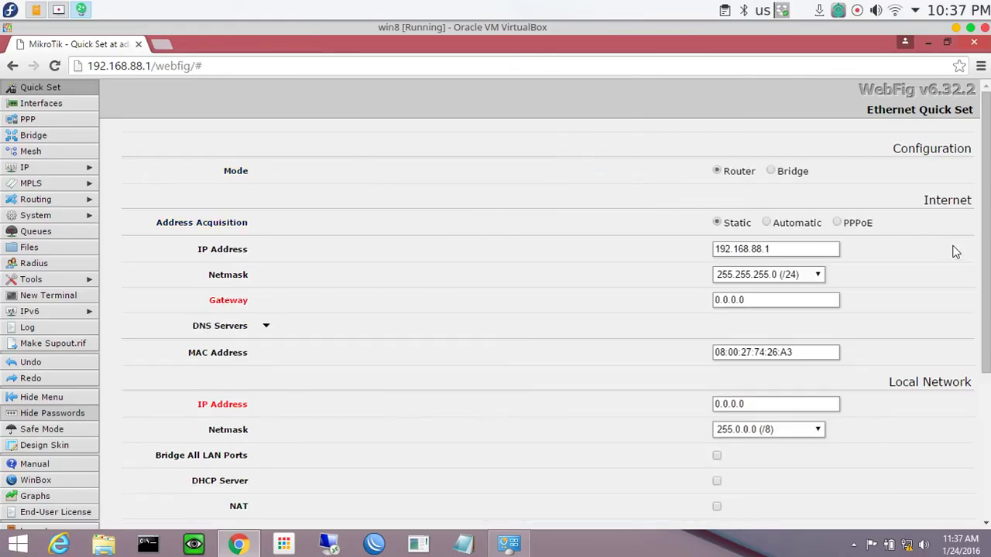
Step: Select PPPoE address acquisition and examine its user and password fields, the VPN address, the router identity and the router password fields
click(864, 223)
click(288, 249)
click(294, 270)
scroll(495, 317, down, 4)
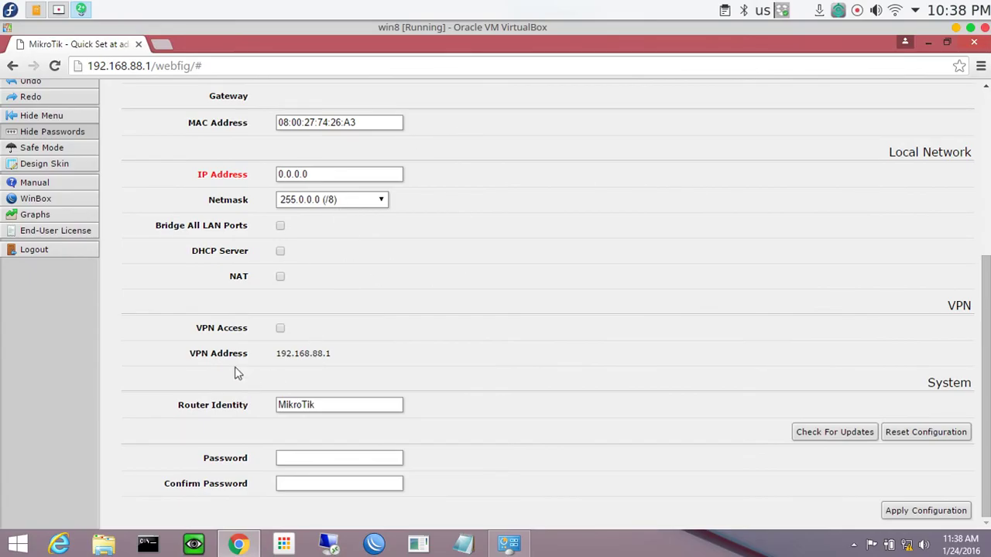
drag(187, 353, 557, 358)
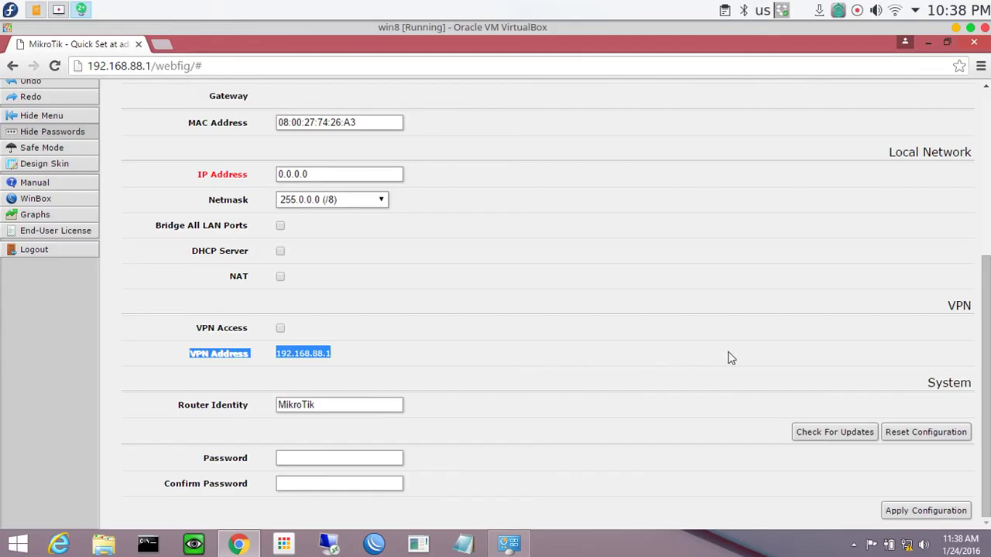
drag(355, 409, 209, 408)
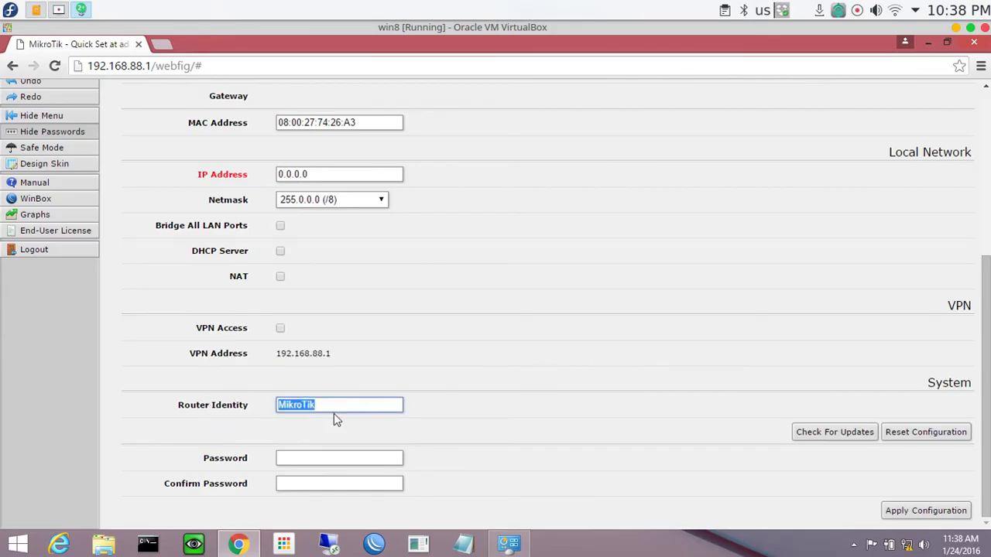
click(327, 458)
click(322, 484)
scroll(467, 356, up, 4)
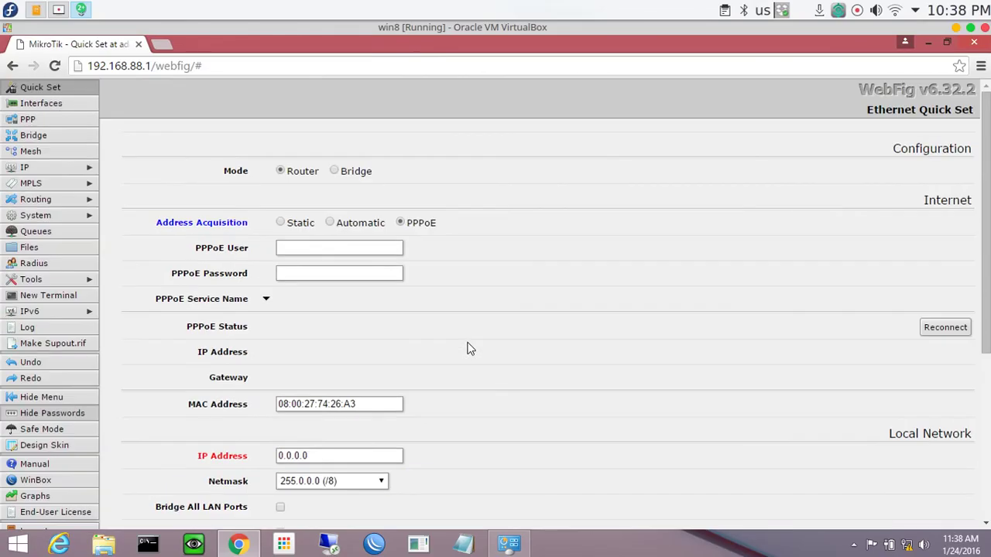
Step: Switch the mode to Bridge, and try adding and removing gateway and DNS server entries
click(345, 173)
scroll(604, 228, down, 3)
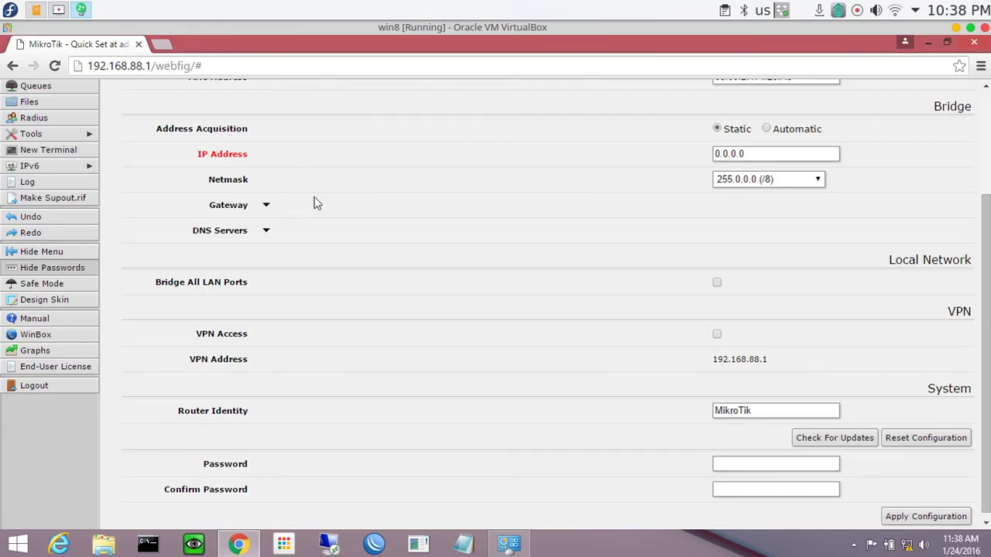
click(266, 205)
click(265, 205)
click(265, 230)
click(266, 232)
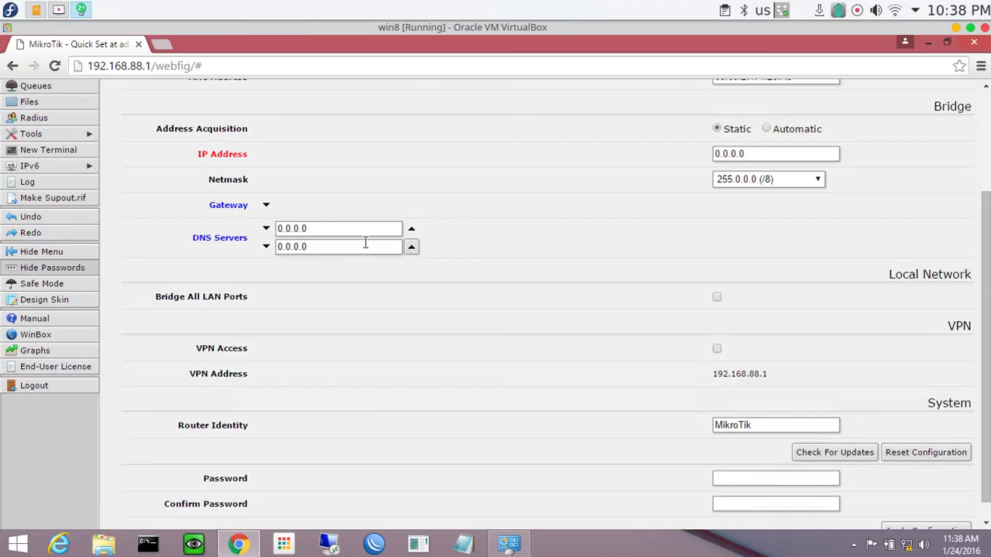
click(265, 230)
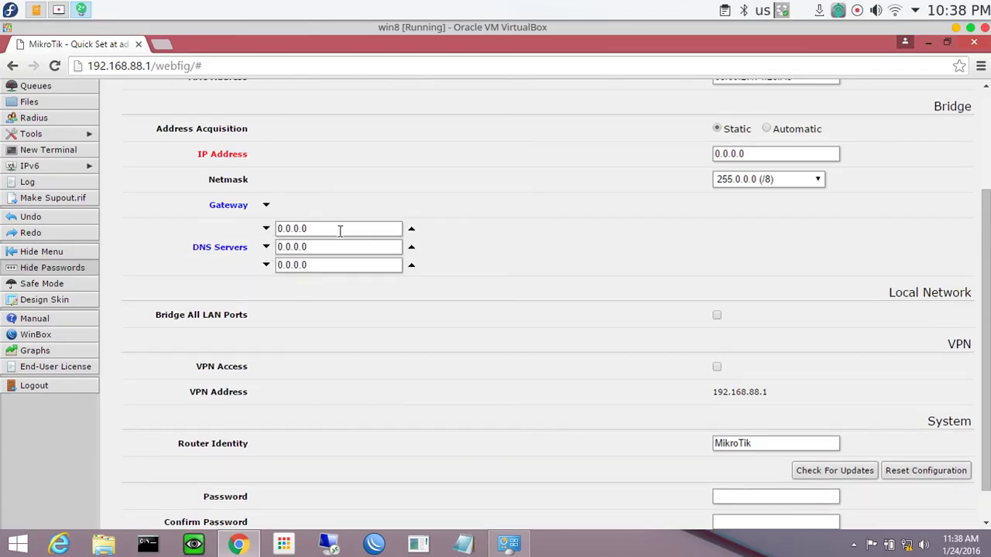
click(413, 229)
click(411, 229)
click(411, 229)
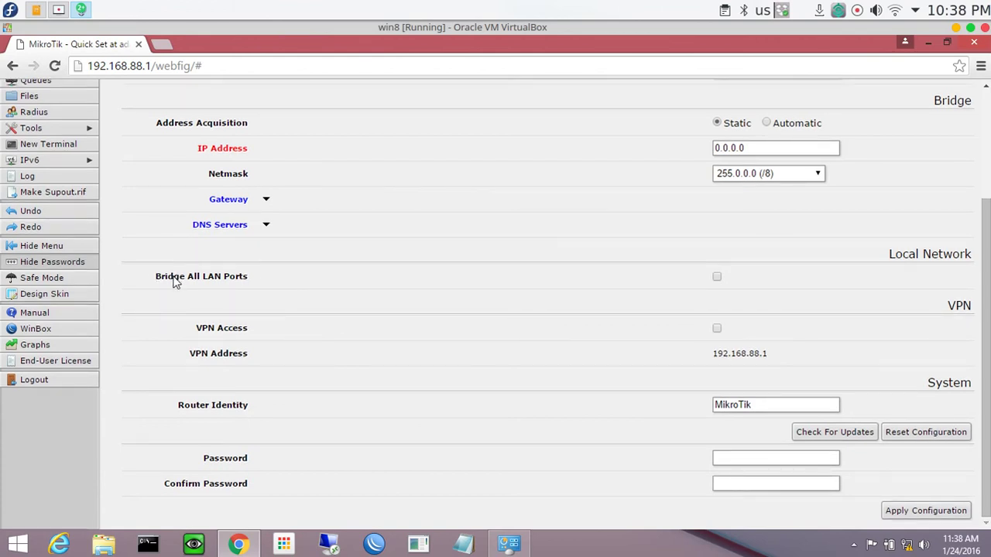
Step: Examine the Bridge All LAN Ports and VPN Access options by switching each on and back off, including the VPN address and user
drag(174, 283, 273, 283)
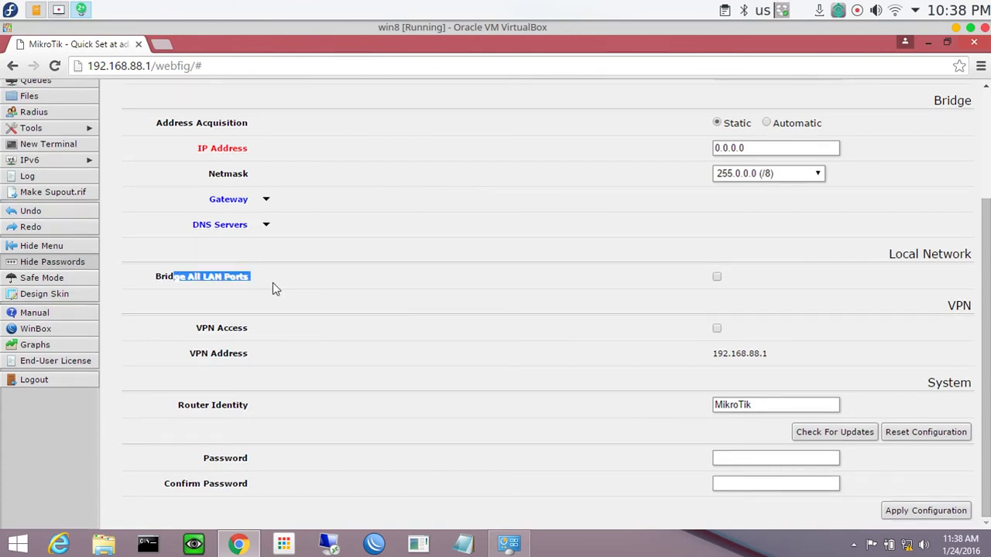
click(716, 278)
click(717, 277)
click(716, 328)
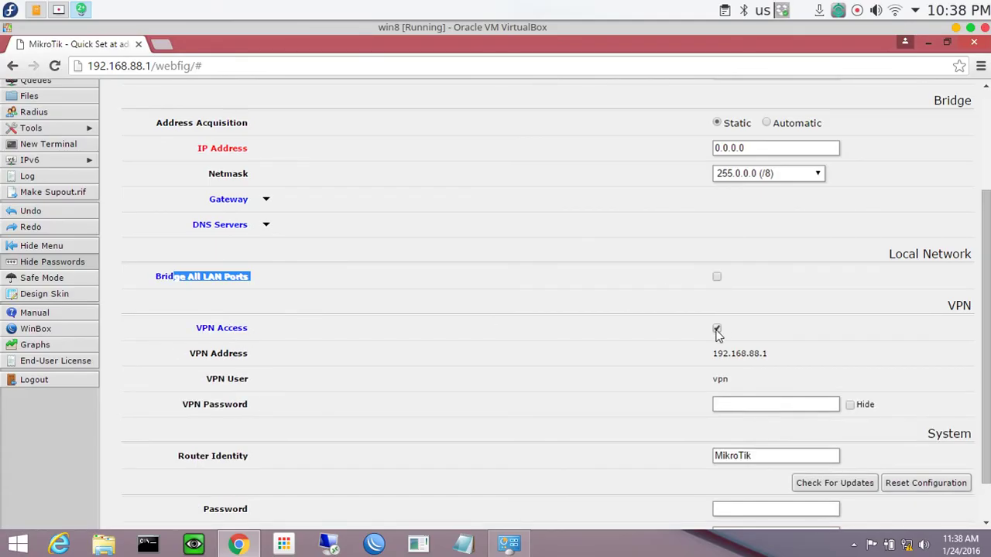
drag(200, 356, 321, 360)
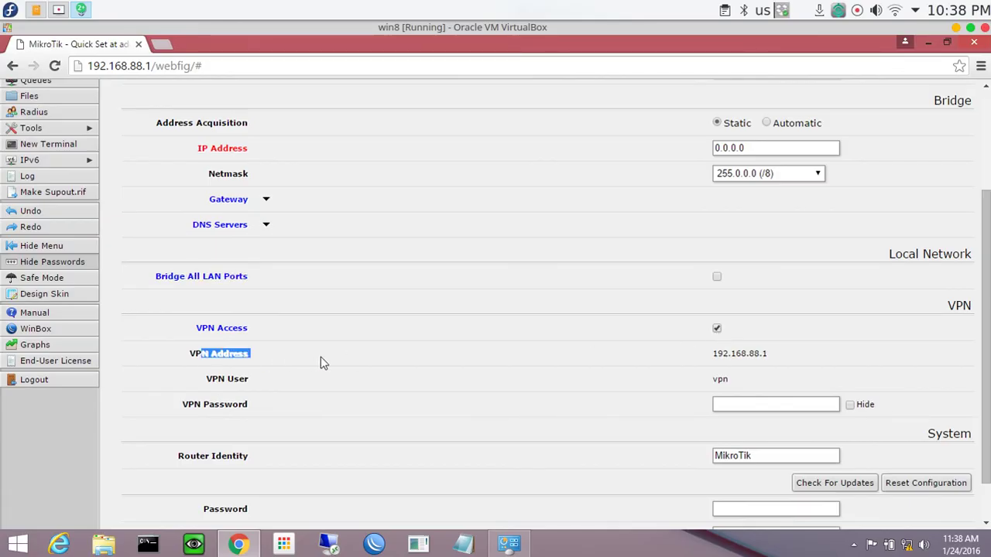
click(717, 329)
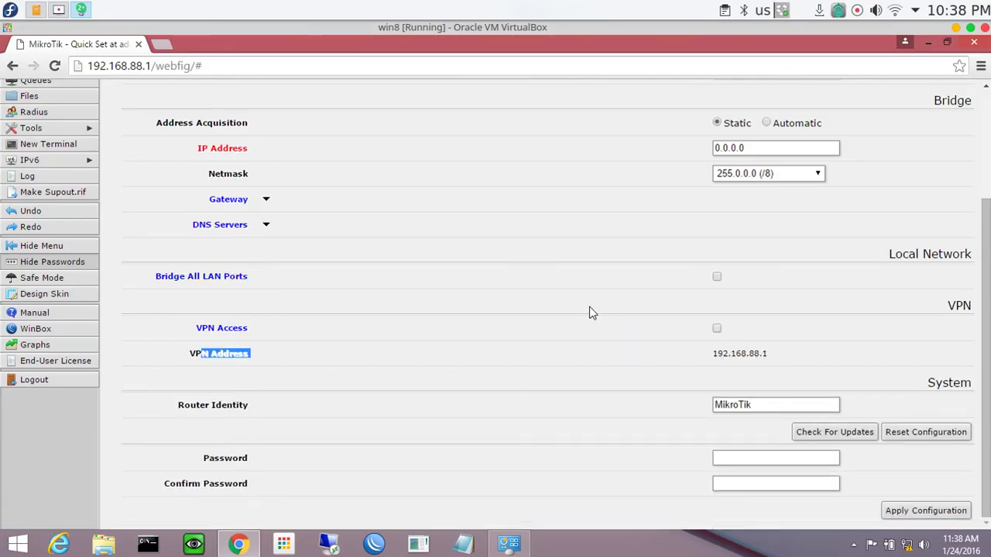
click(717, 329)
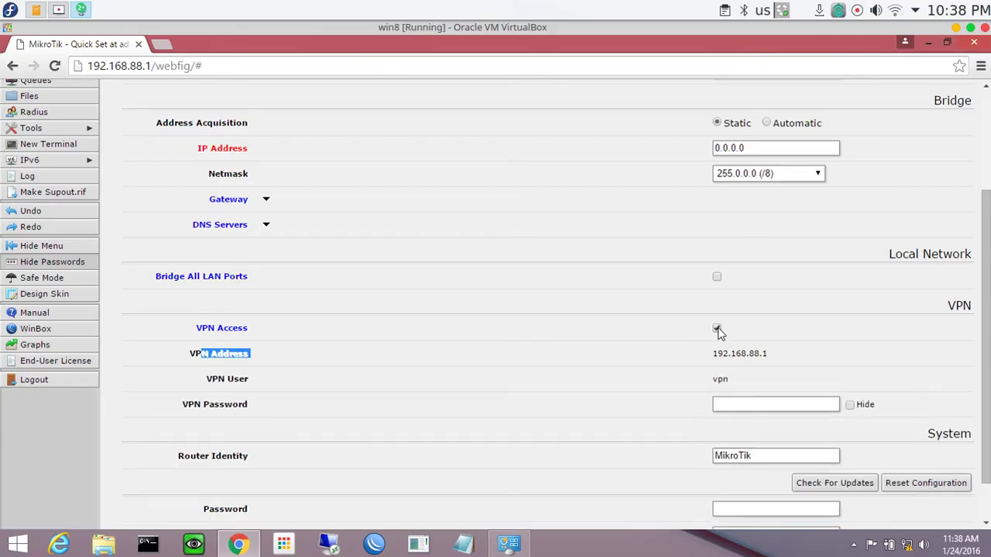
drag(212, 379, 281, 382)
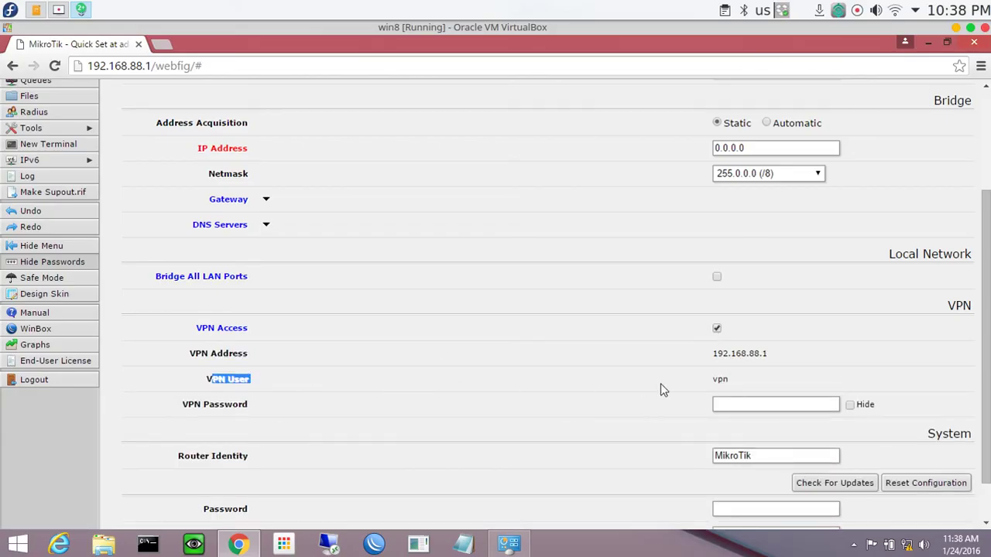
click(716, 329)
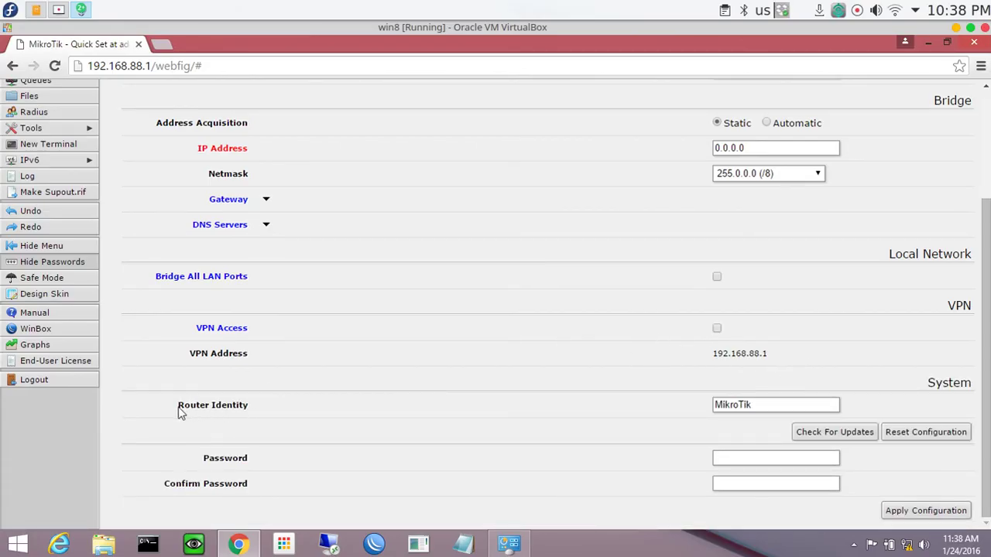
Step: Examine the router identity, password and confirm password fields, and try to apply the Bridge mode configuration
drag(178, 407, 679, 426)
drag(755, 409, 552, 422)
double_click(209, 458)
drag(182, 485, 324, 489)
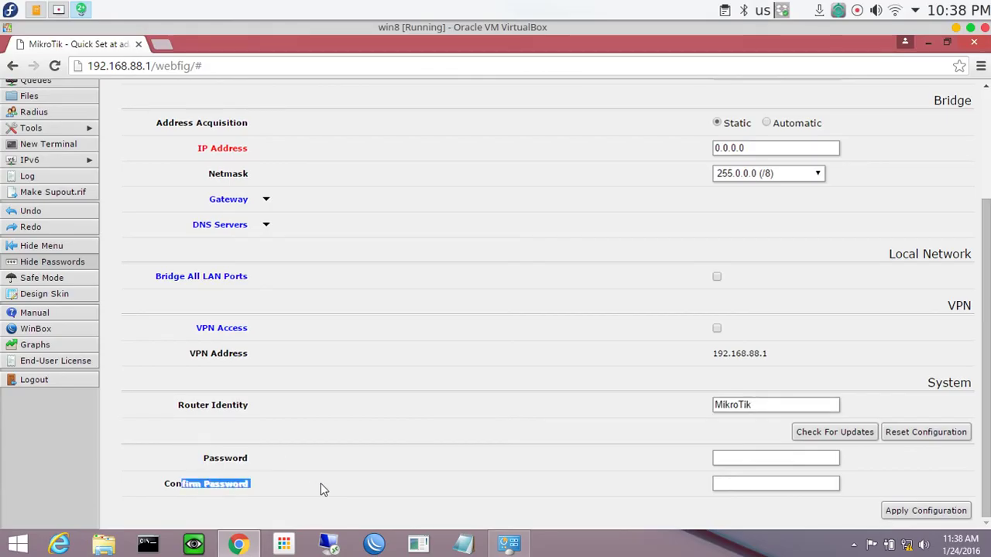
click(770, 459)
click(769, 483)
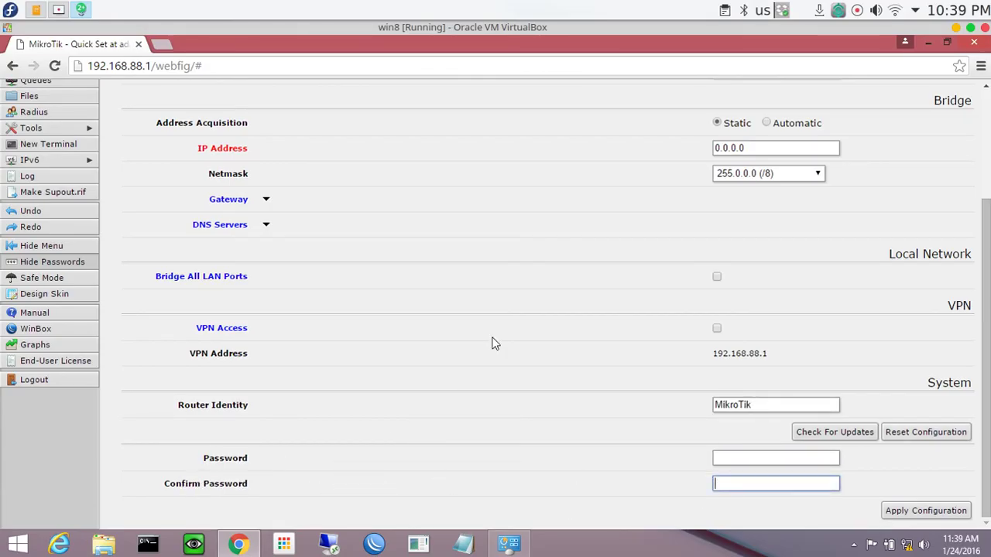
click(903, 513)
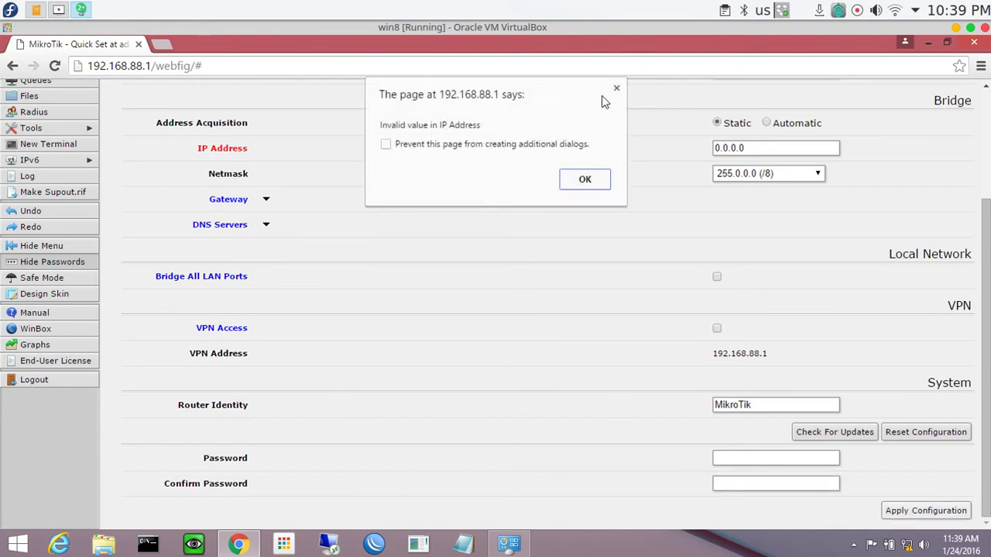
Step: Dismiss the invalid address alert, examine the ether1 settings in the interface list, and return to the list
click(616, 89)
scroll(455, 305, up, 3)
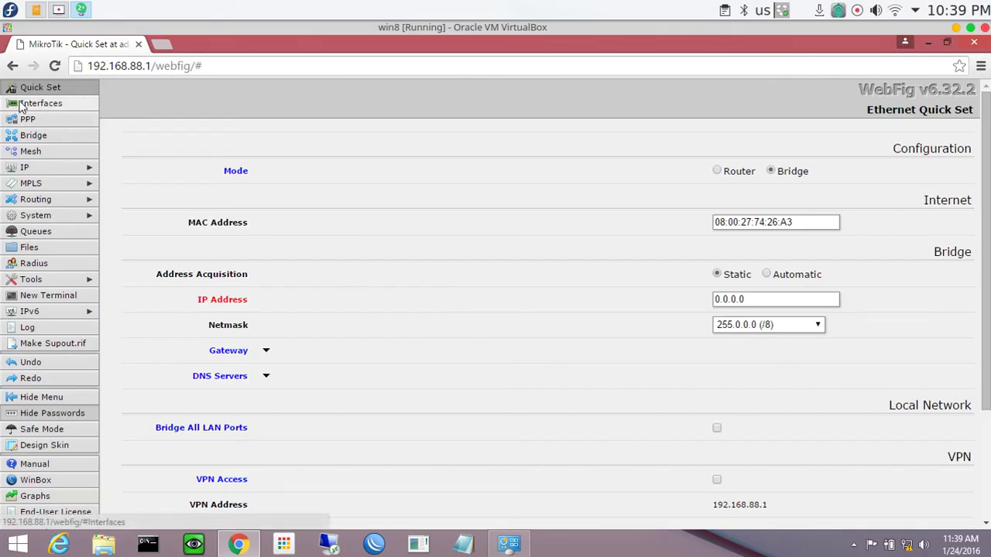
click(66, 107)
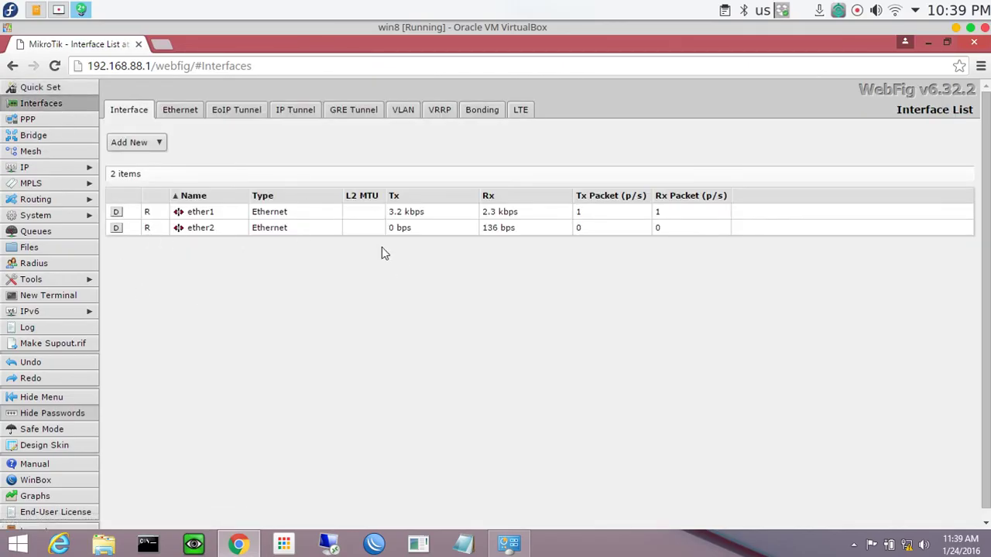
click(203, 213)
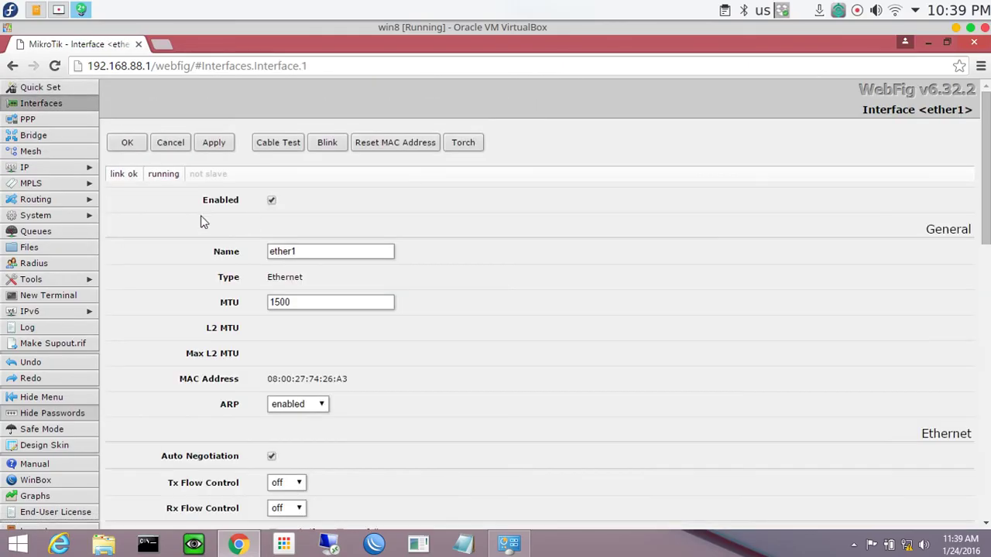
click(35, 103)
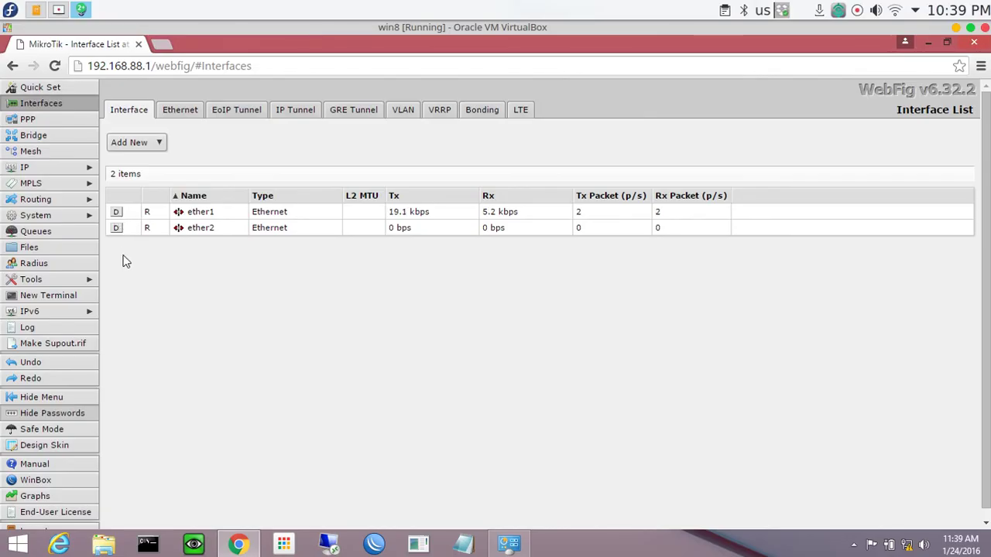
click(85, 173)
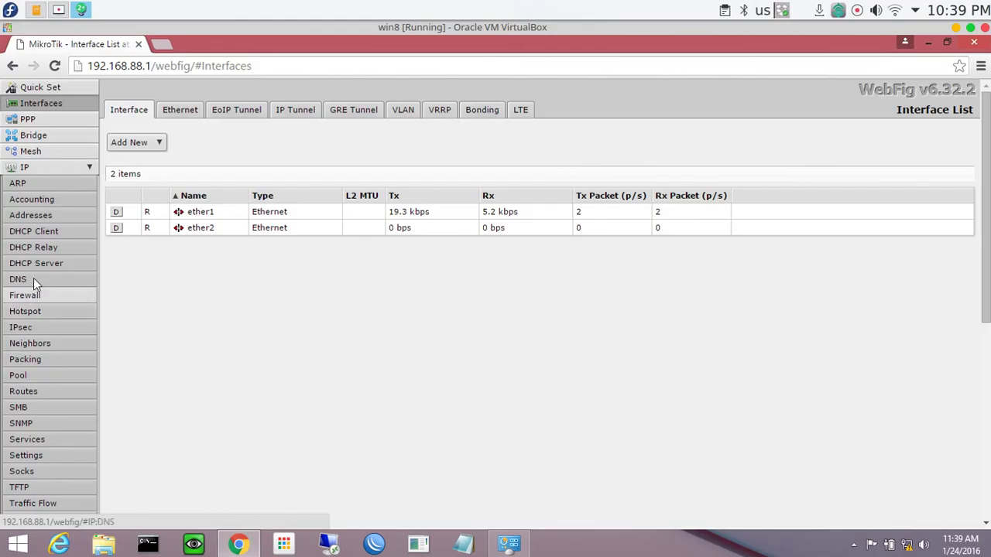
click(62, 162)
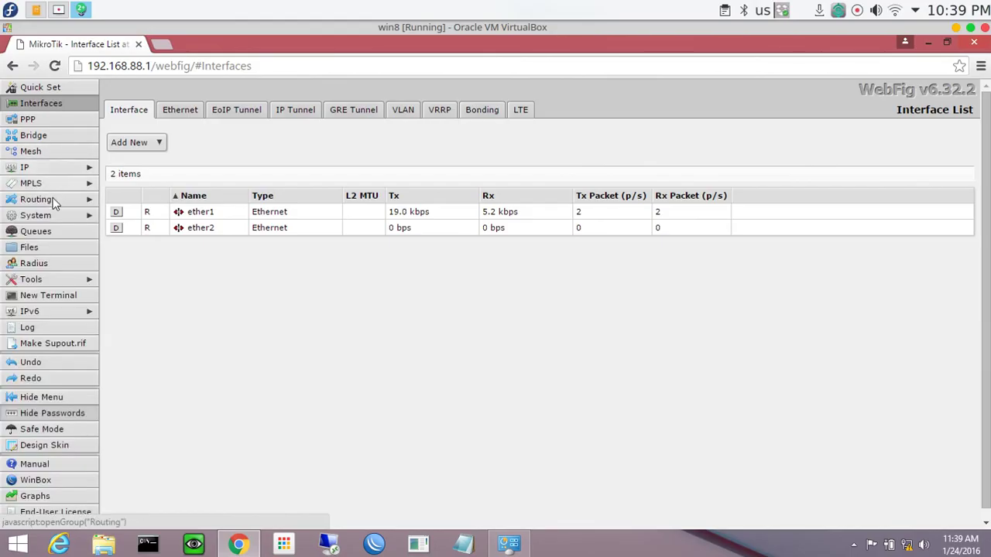
click(59, 9)
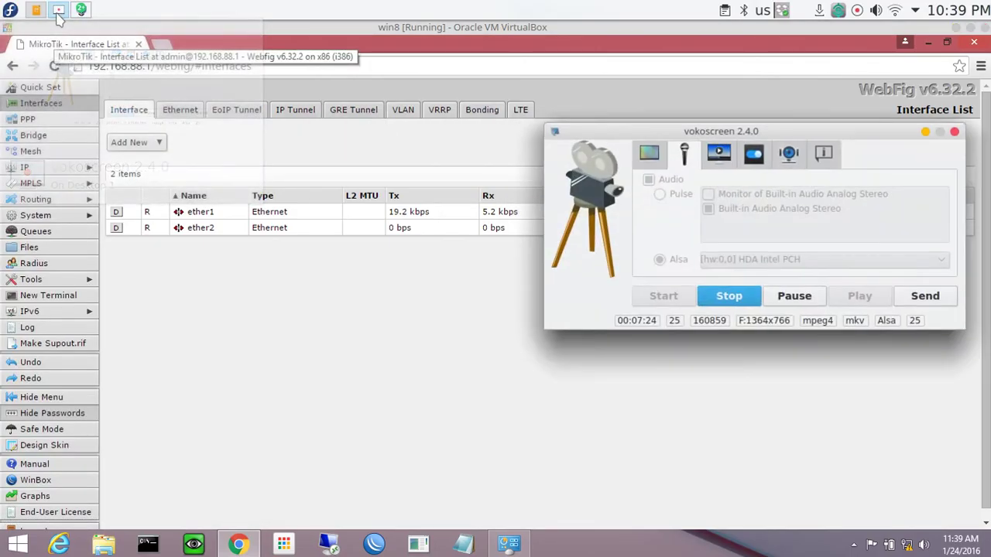
click(58, 9)
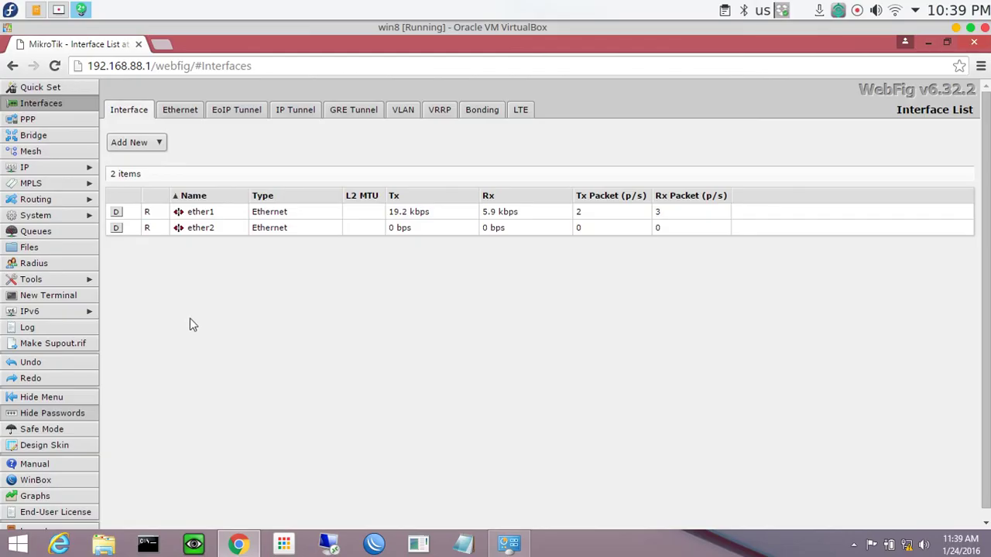
scroll(61, 368, down, 1)
scroll(61, 382, up, 1)
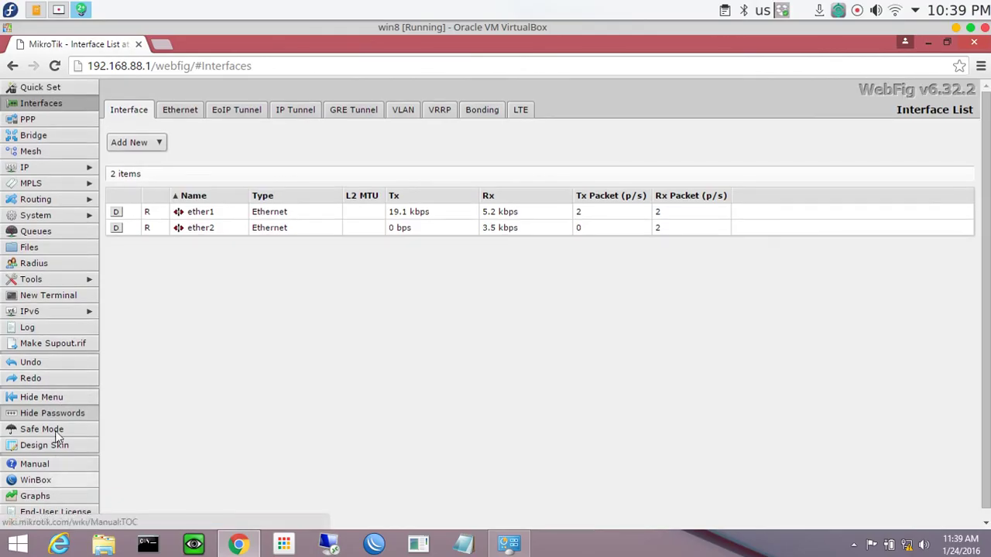
Step: Look through the System settings and open the router's user list
click(68, 217)
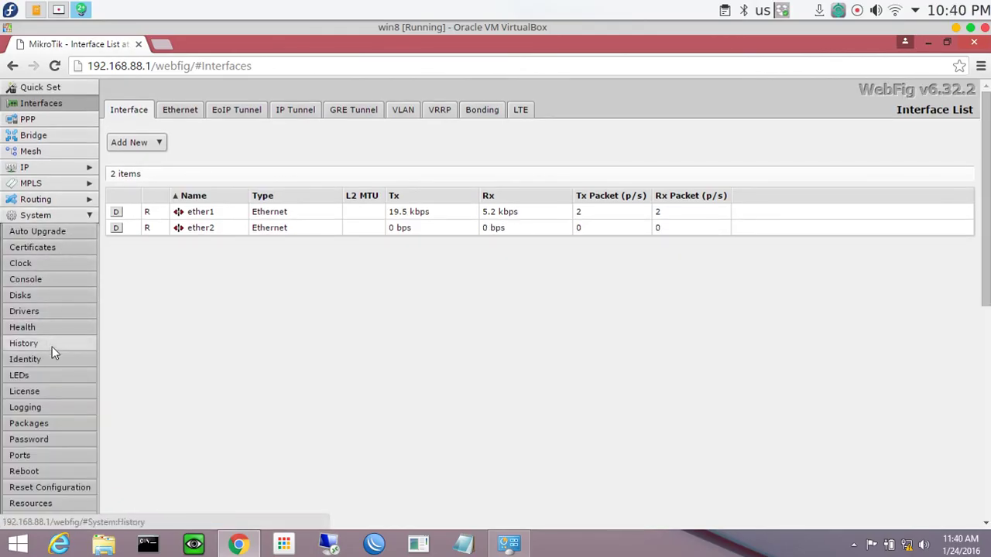
scroll(52, 347, down, 4)
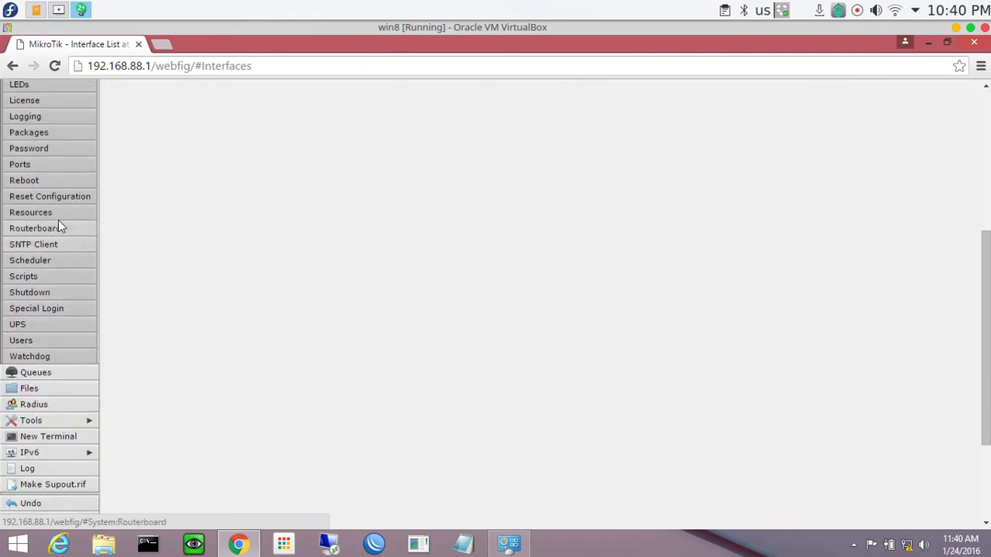
scroll(38, 343, up, 1)
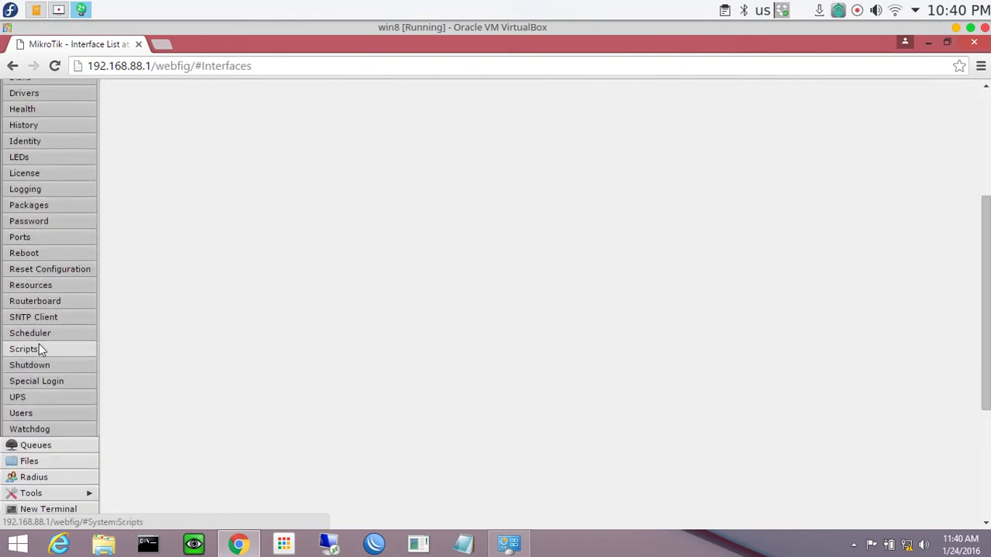
scroll(39, 343, up, 2)
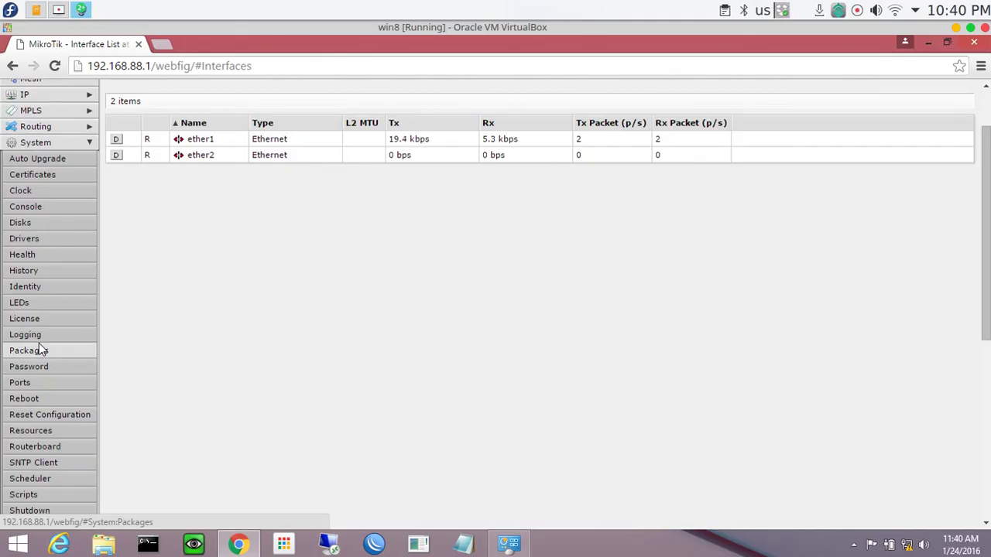
scroll(39, 343, down, 2)
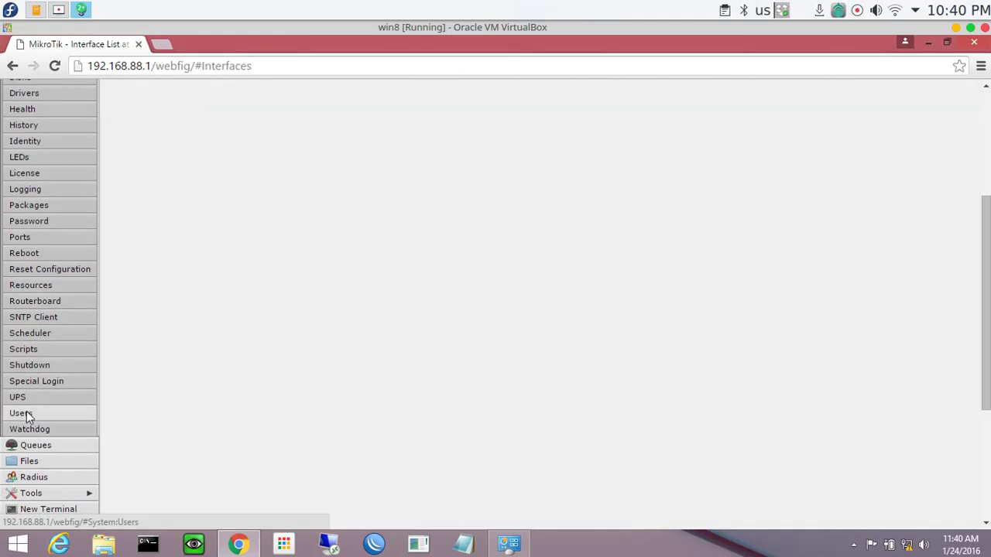
click(51, 412)
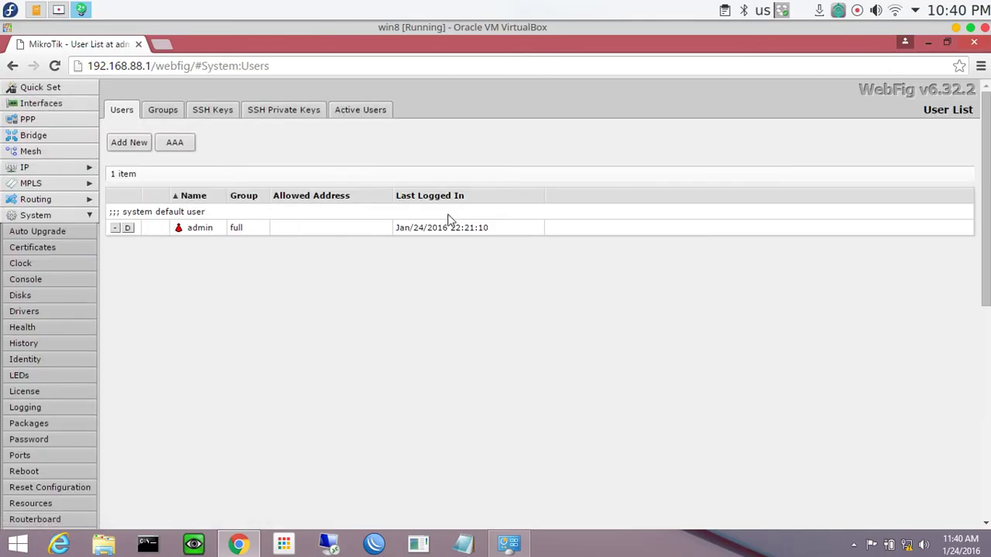
Step: Start a new user in the full group with the user's name, and try adding and removing an allowed address entry
click(138, 144)
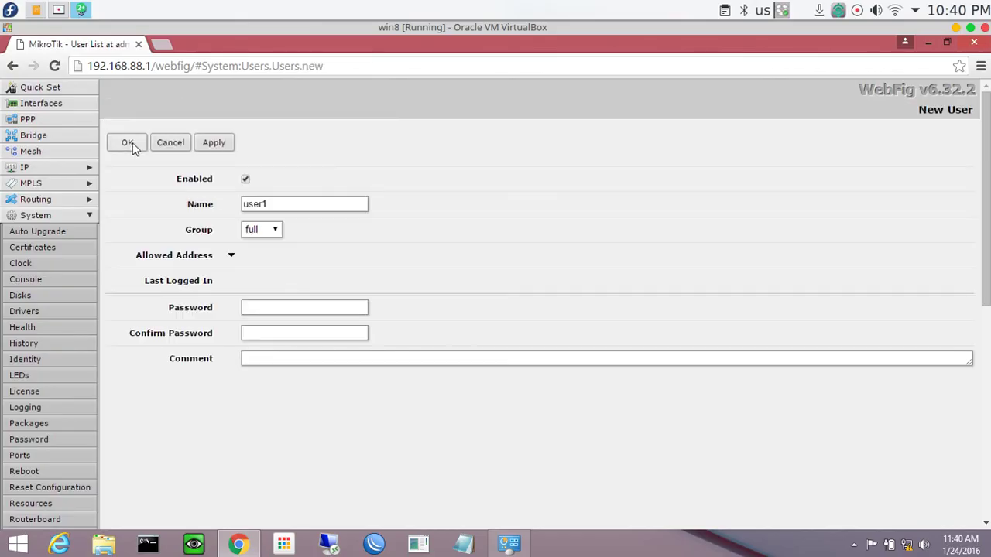
double_click(280, 204)
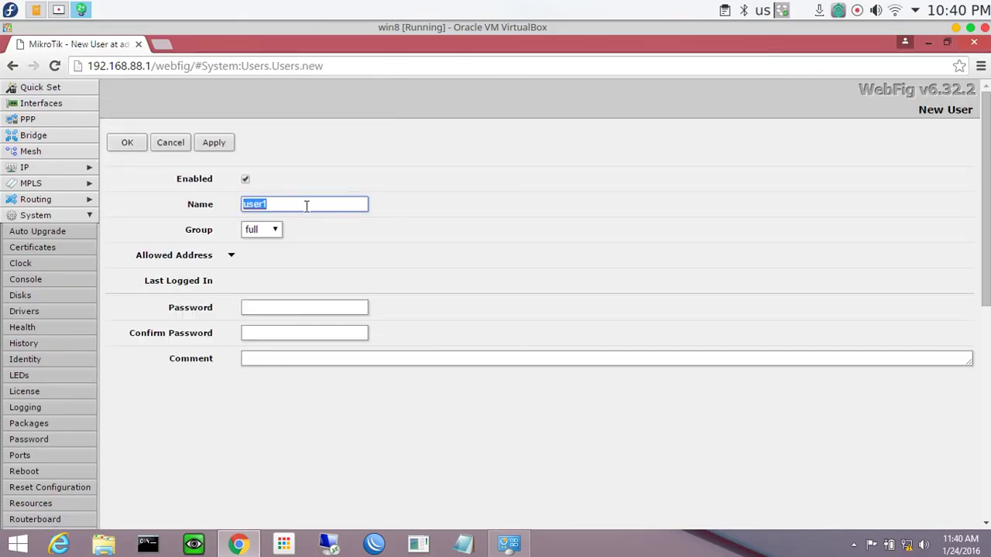
text(muhammed)
click(263, 231)
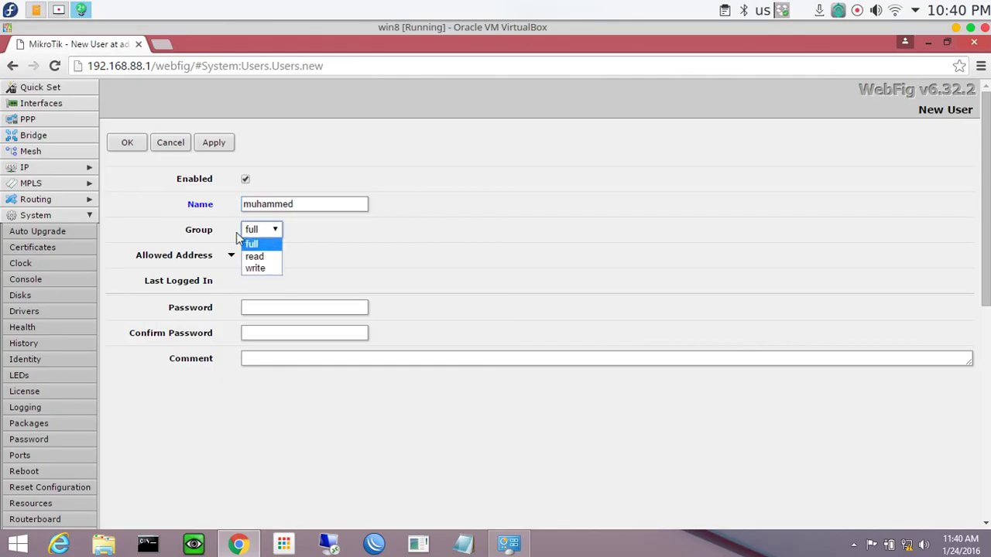
click(190, 259)
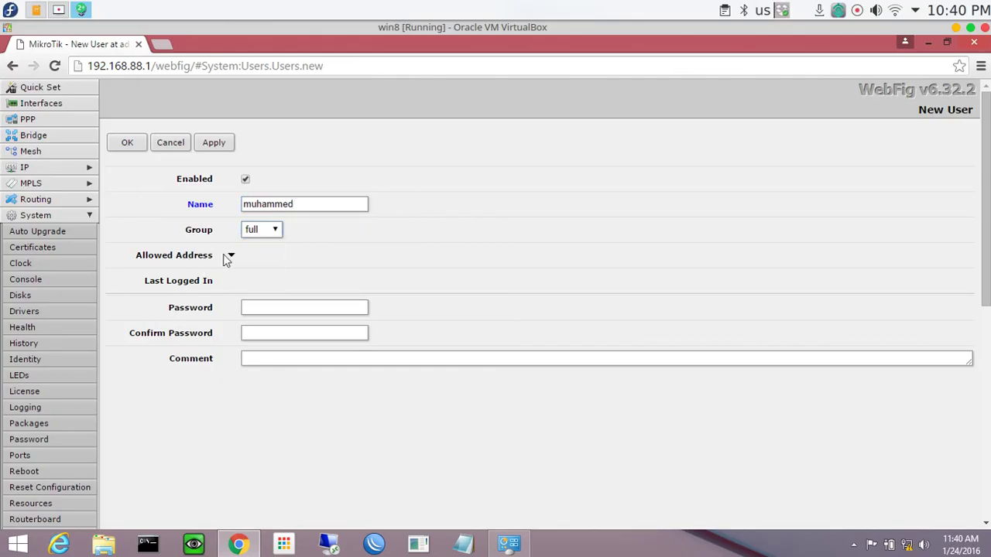
click(232, 257)
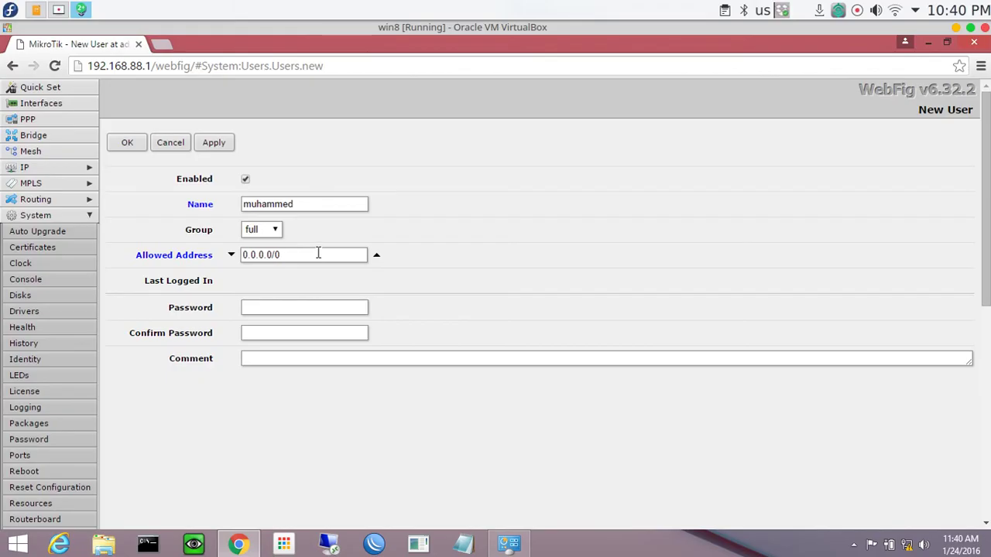
click(376, 255)
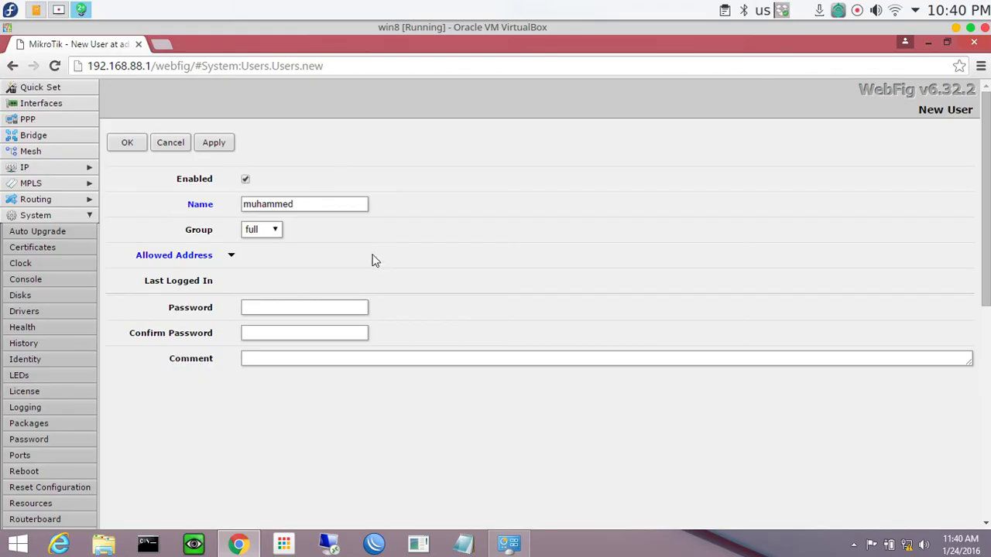
Step: Enter and confirm the new user's password, then apply the account and return to the user list
click(263, 309)
click(263, 331)
click(268, 359)
click(273, 307)
click(329, 330)
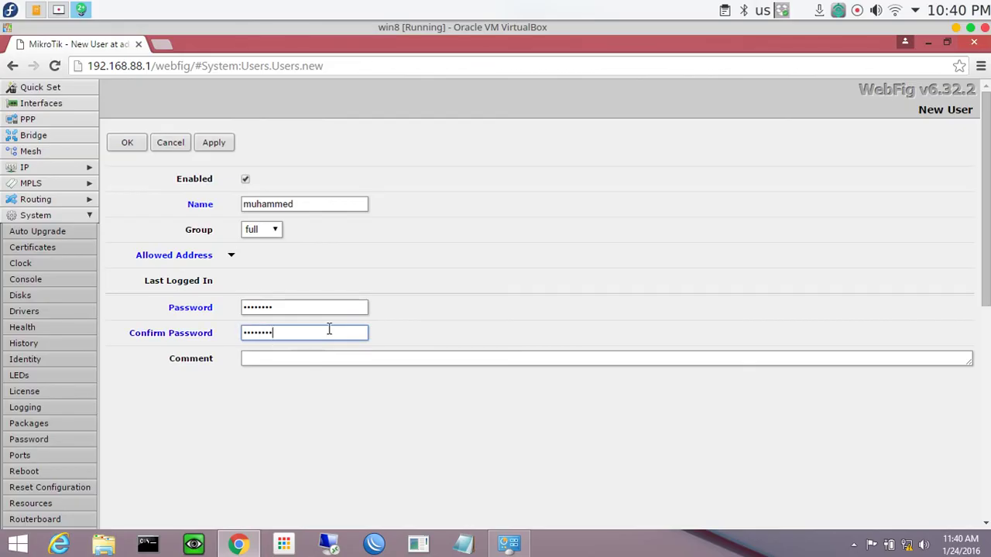
click(208, 145)
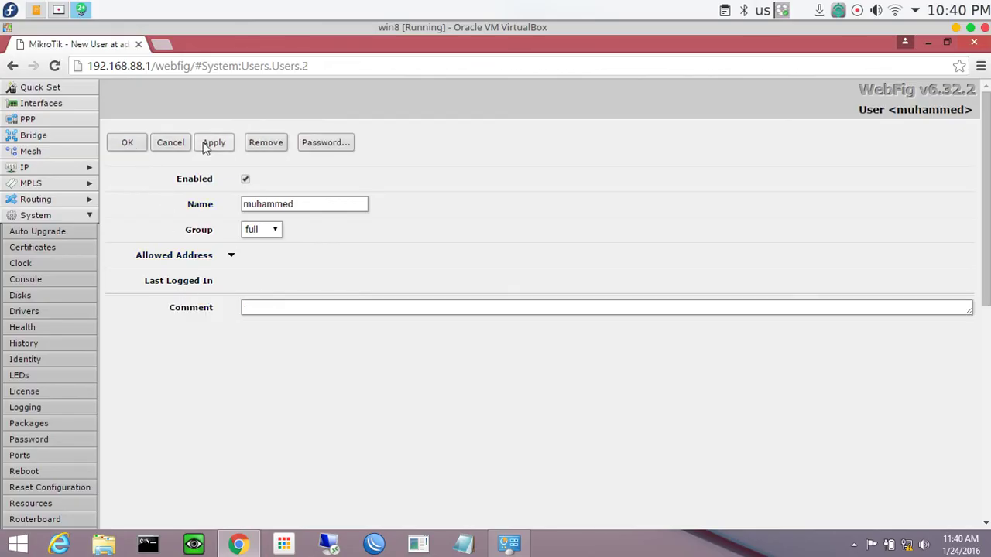
click(122, 145)
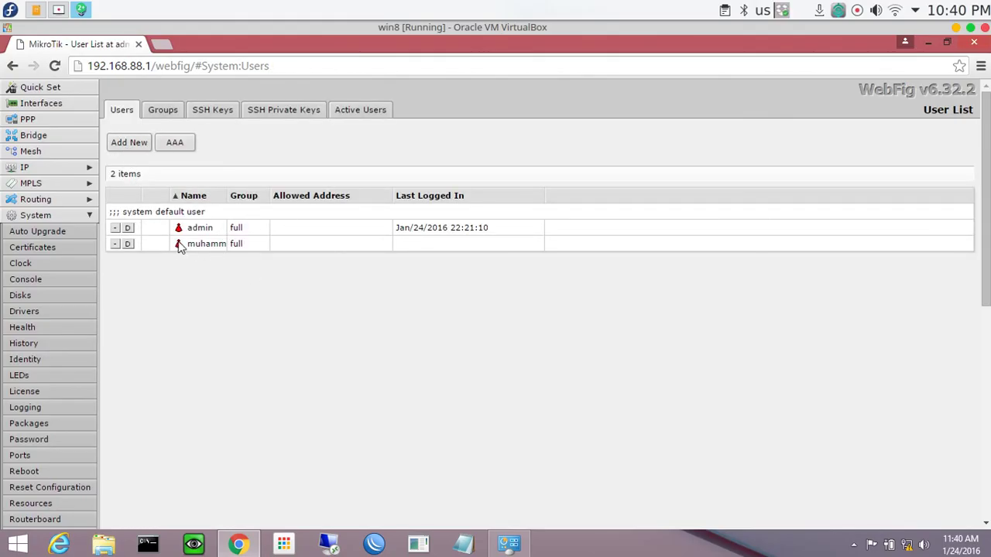
Step: Open the newly added user to examine its settings, and return to the user list
click(248, 243)
click(133, 147)
click(203, 243)
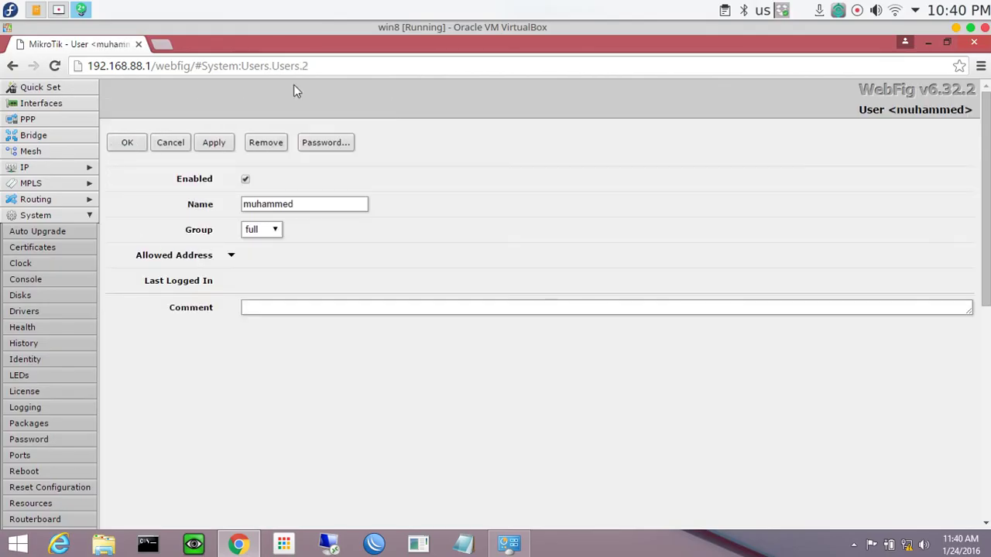
click(143, 144)
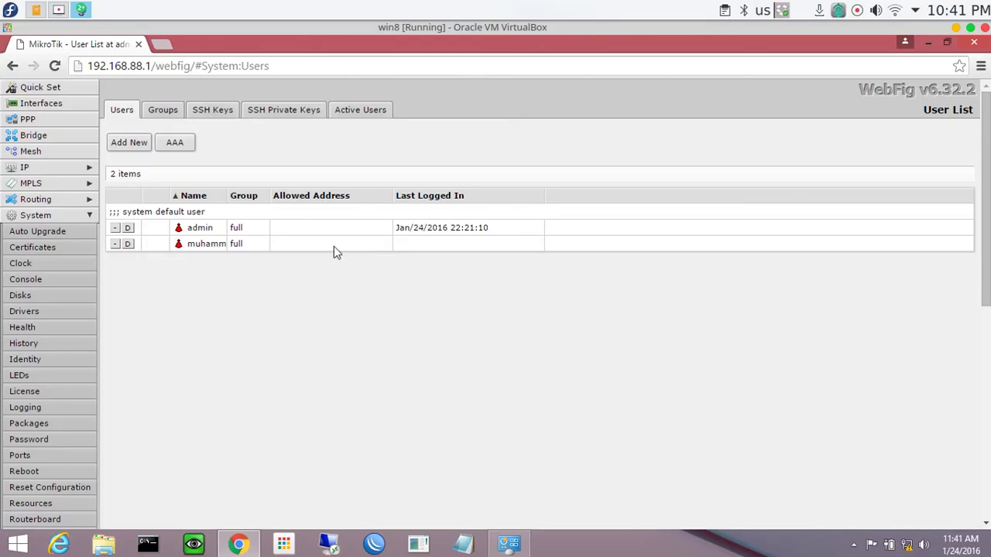
Step: Open the System password change form and examine its old password, new password and confirm password fields
click(61, 440)
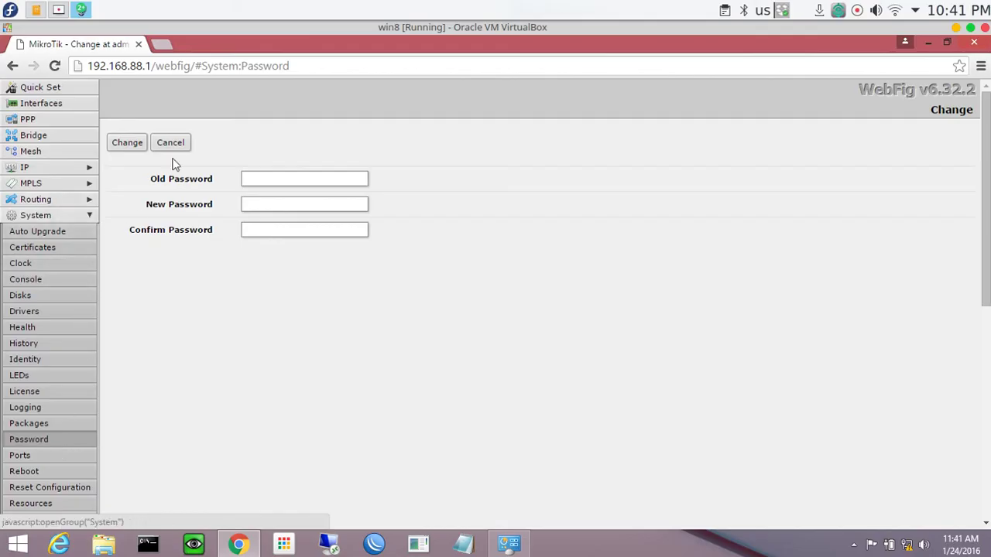
click(257, 176)
click(256, 206)
click(257, 231)
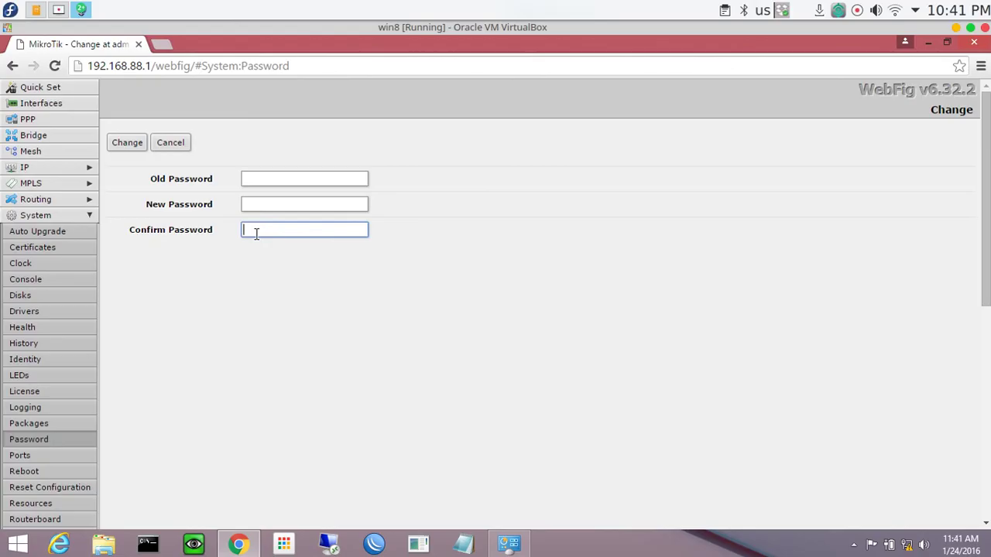
click(267, 178)
click(260, 201)
click(263, 224)
click(65, 9)
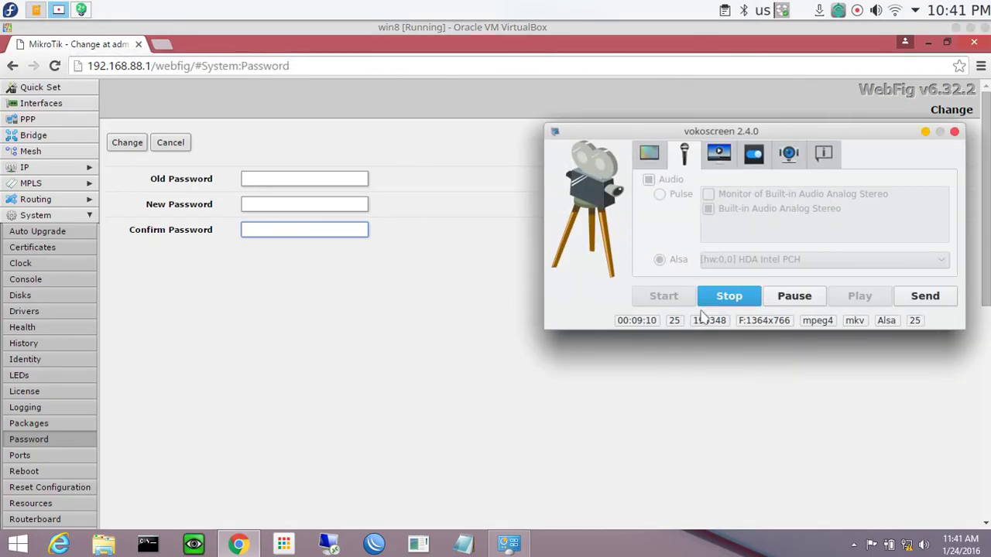